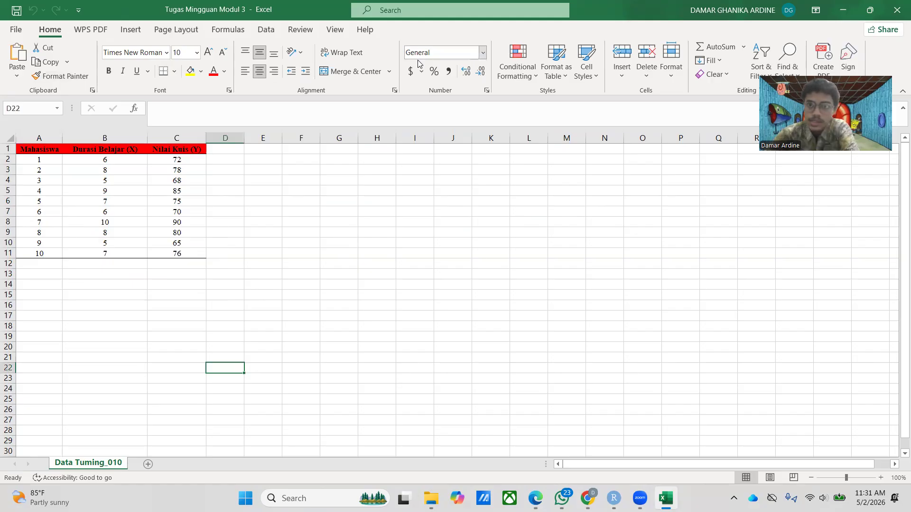
- Examine the worksheet table of students' study duration (X) and quiz scores (Y)
drag(30, 149, 224, 254)
click(405, 256)
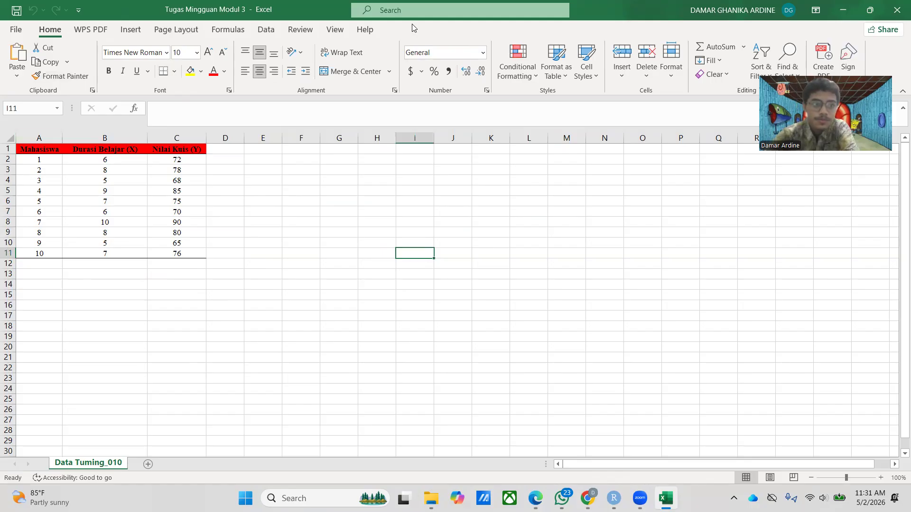
click(610, 397)
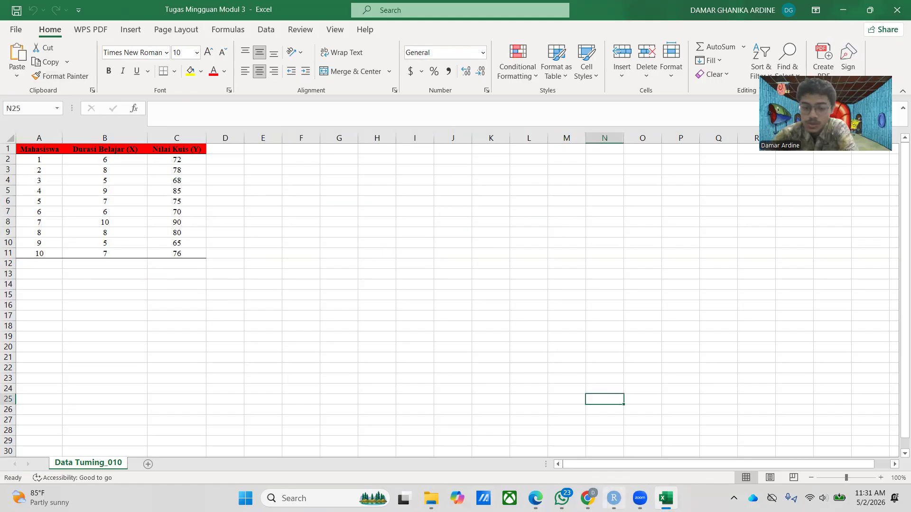
- Switch to RStudio and review the script lines that install and load readxl and import the workbook
click(613, 498)
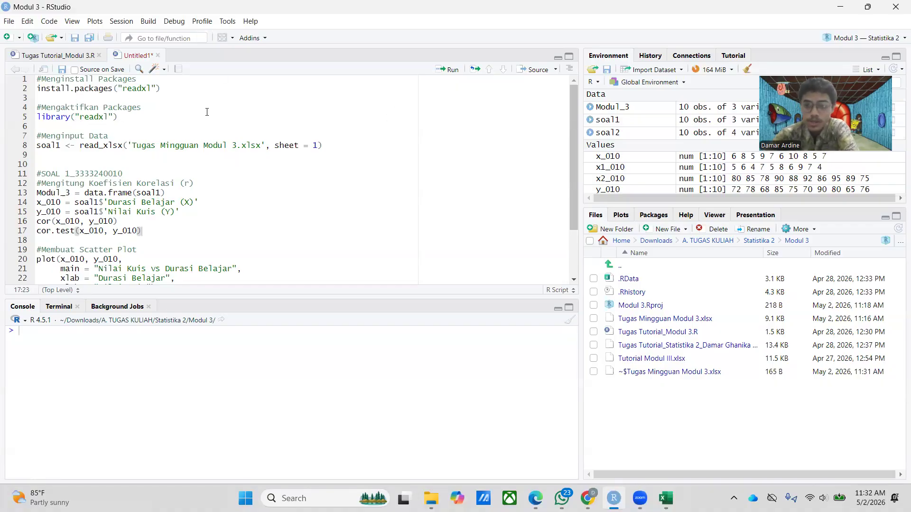
click(276, 119)
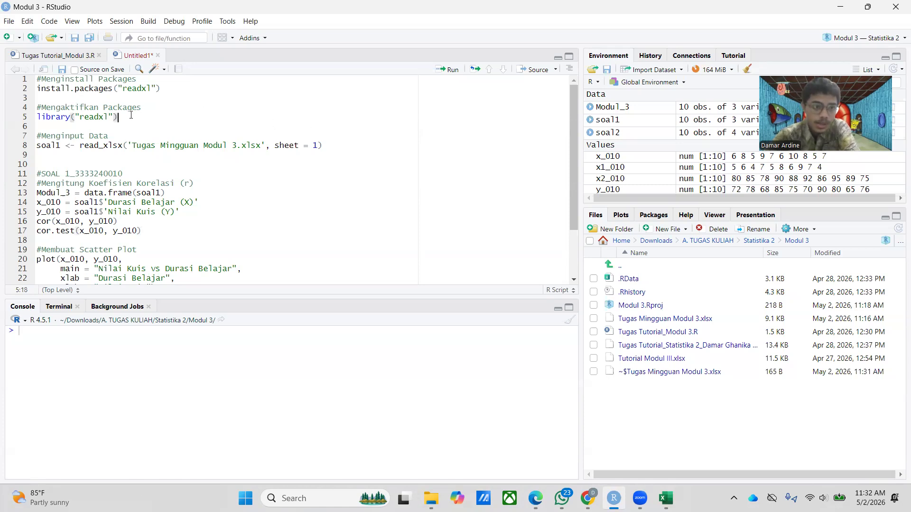
drag(37, 79, 135, 120)
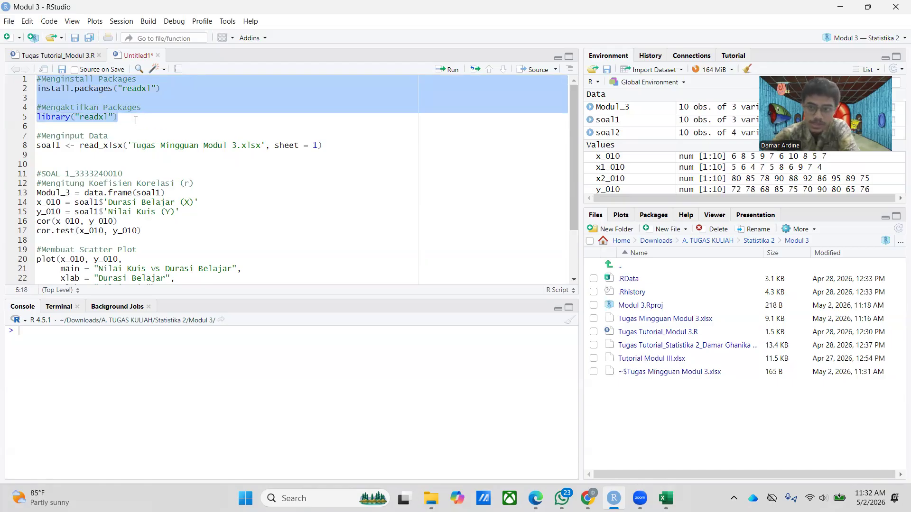
click(304, 146)
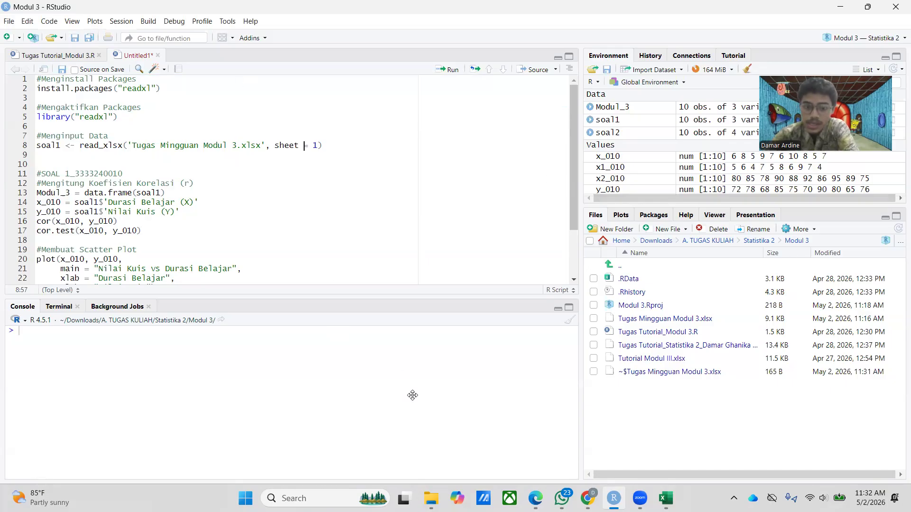
- Check the workbook's file name in Excel against the import line, and return to RStudio
mouse_move(666, 499)
click(664, 441)
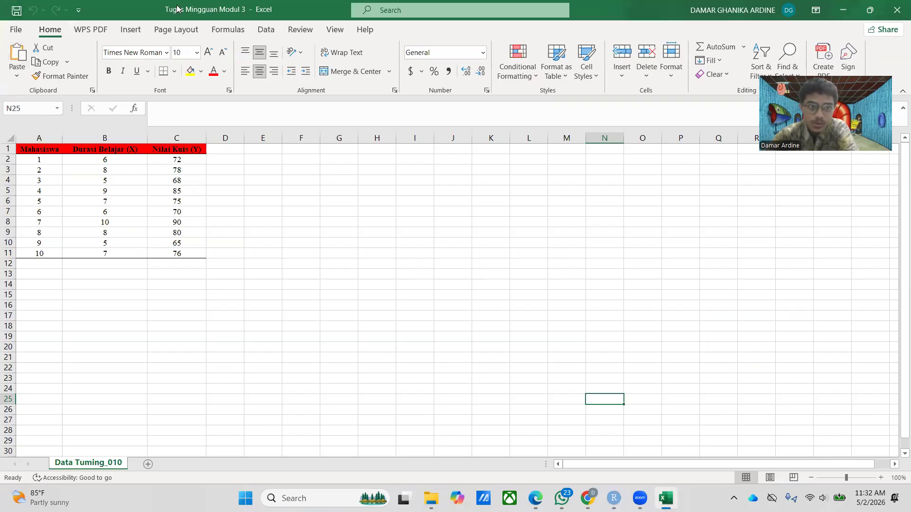
click(574, 329)
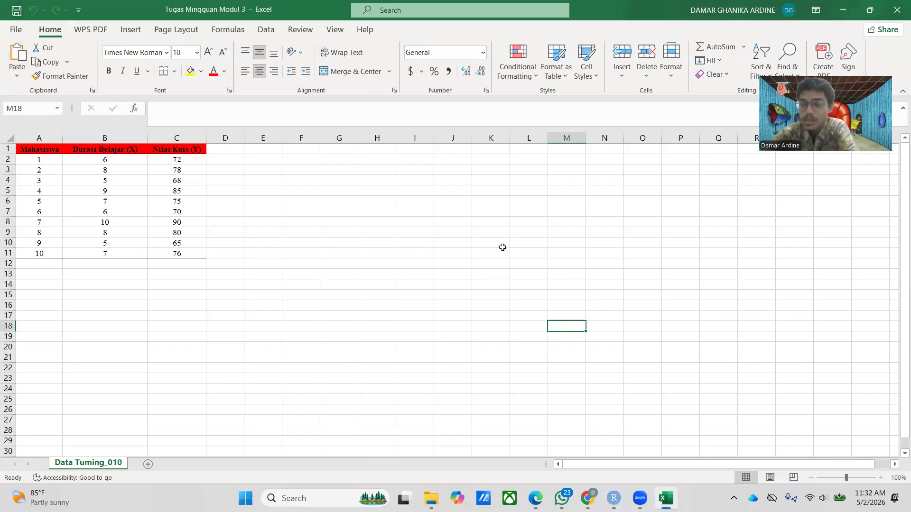
click(614, 498)
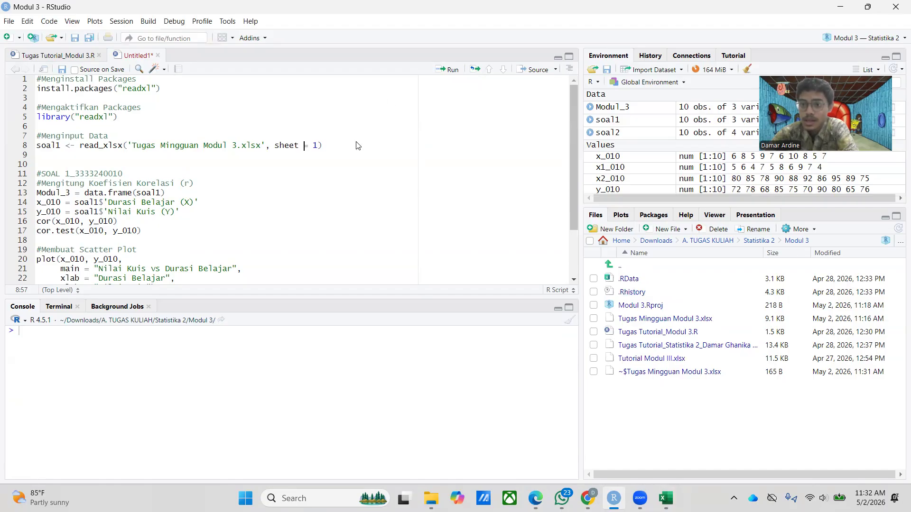
- Delete the extra blank line above the SOAL 1 comment in the script
click(246, 166)
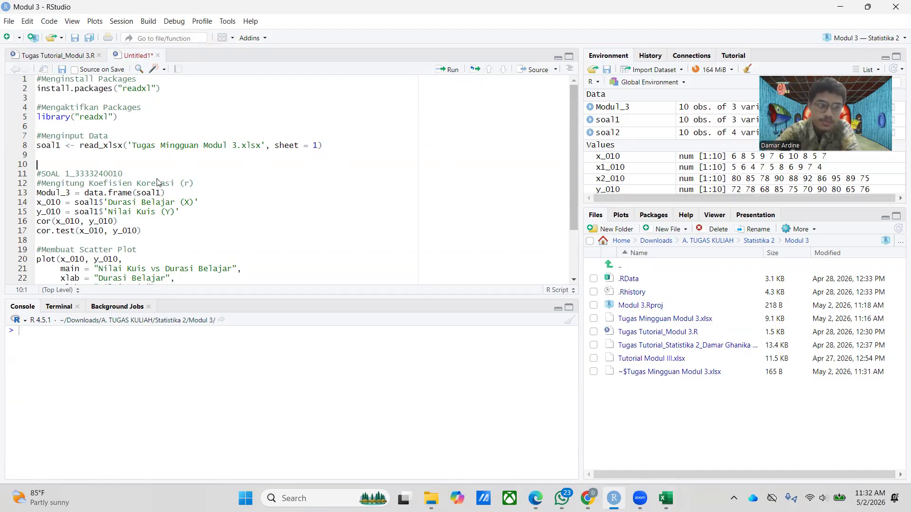
key(BackSpace)
click(75, 145)
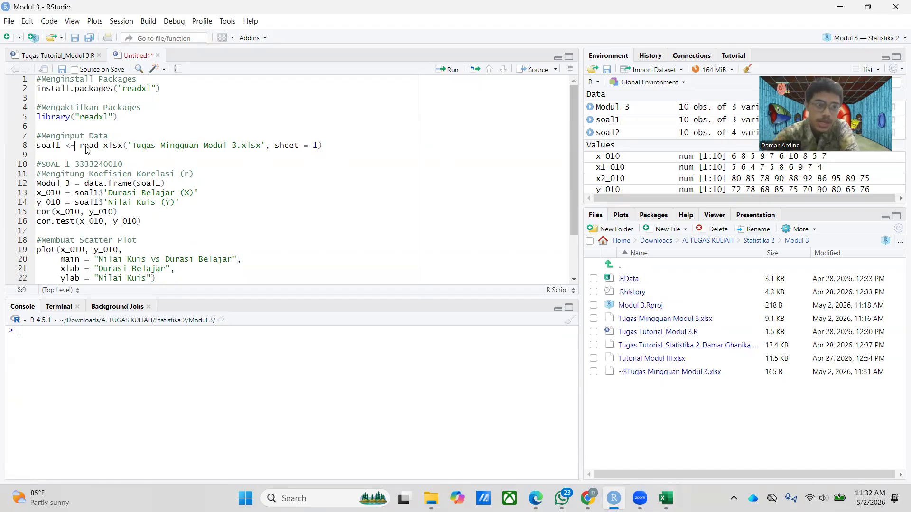
- Run the script lines that install and load readxl, dismissing the offer to restart R
drag(37, 80, 150, 131)
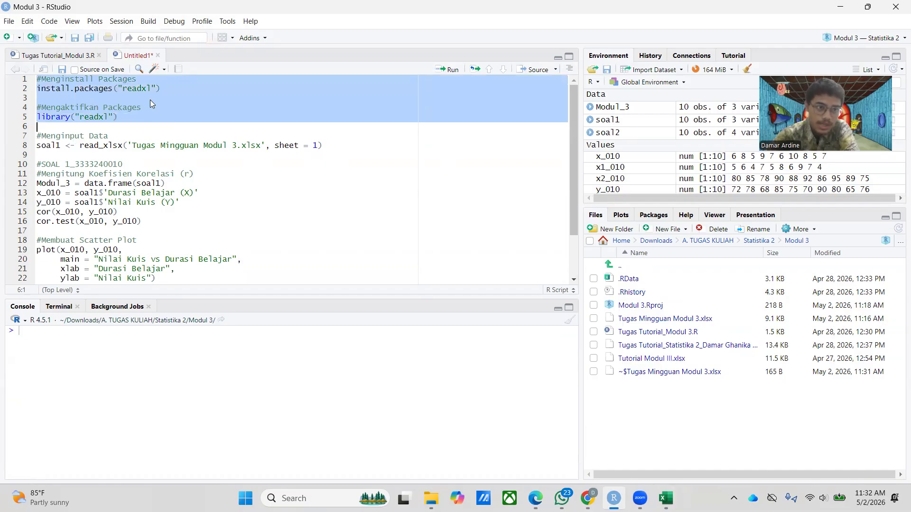
click(232, 180)
drag(37, 79, 132, 115)
key(ctrl+Return)
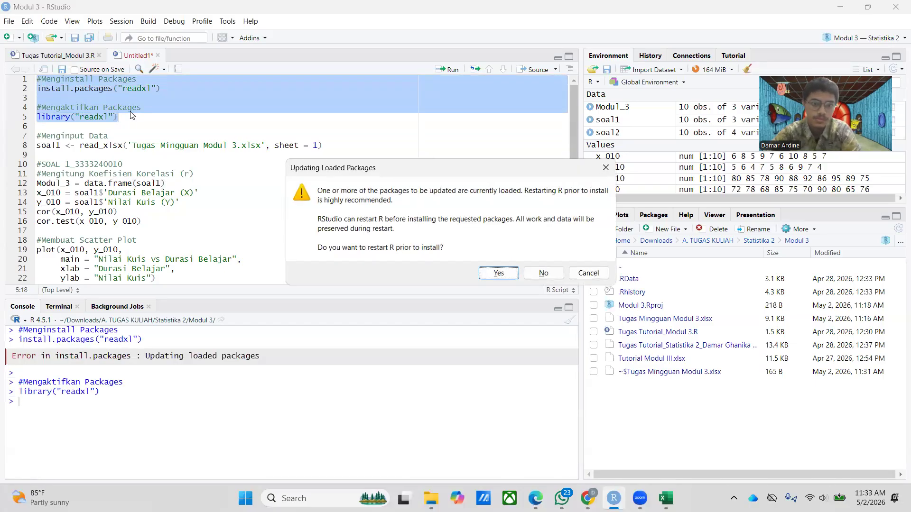
click(605, 168)
click(309, 153)
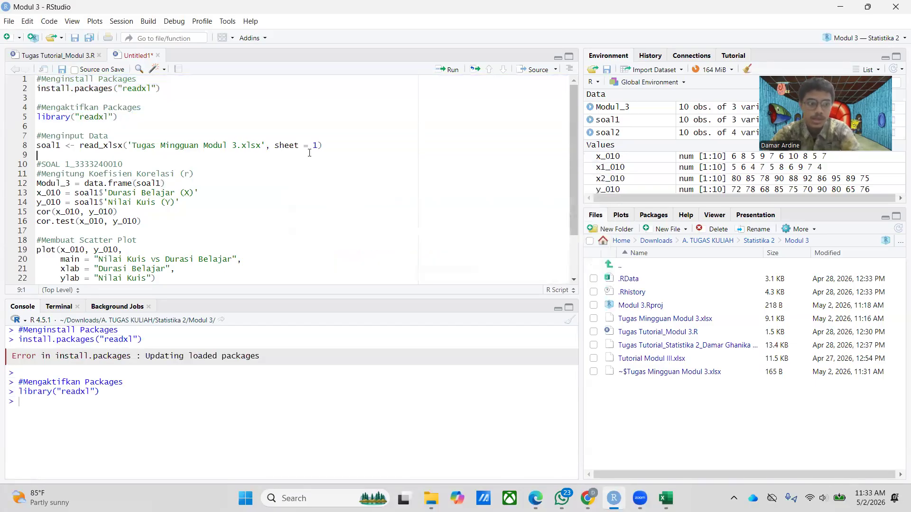
- Run the import line that reads sheet 1 of 'Tugas Mingguan Modul 3.xlsx' into soal1, and check its console echo
click(292, 165)
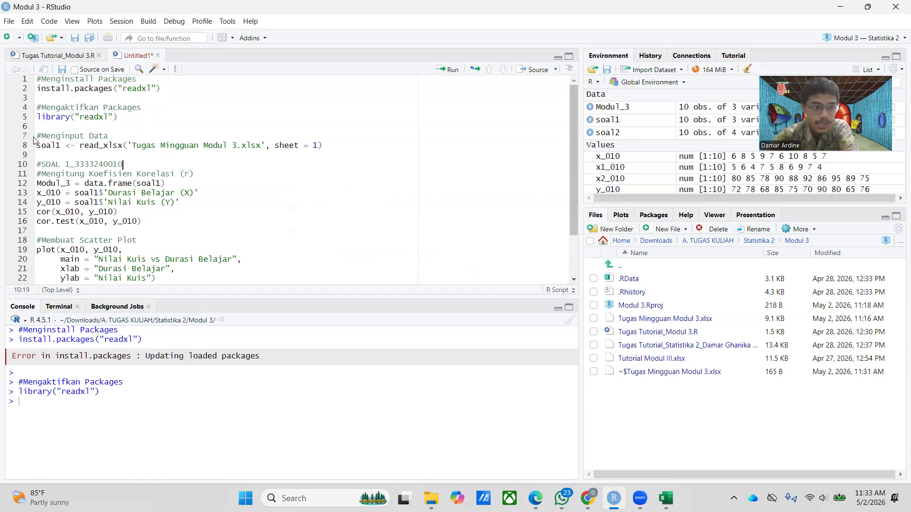
drag(37, 136, 53, 160)
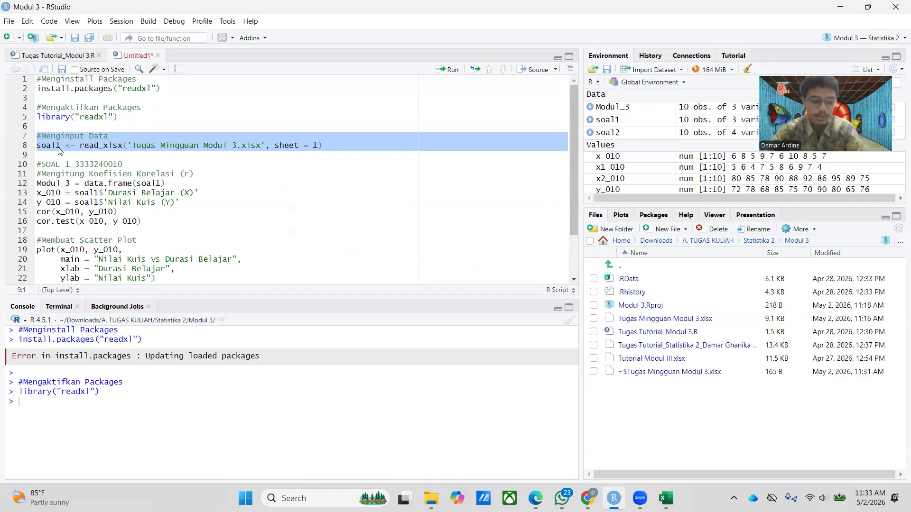
key(ctrl+Return)
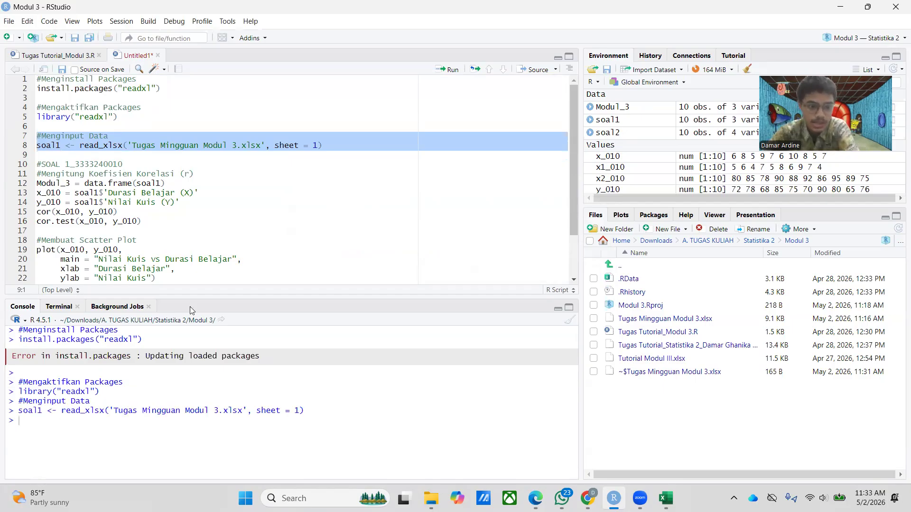
drag(316, 411, 8, 400)
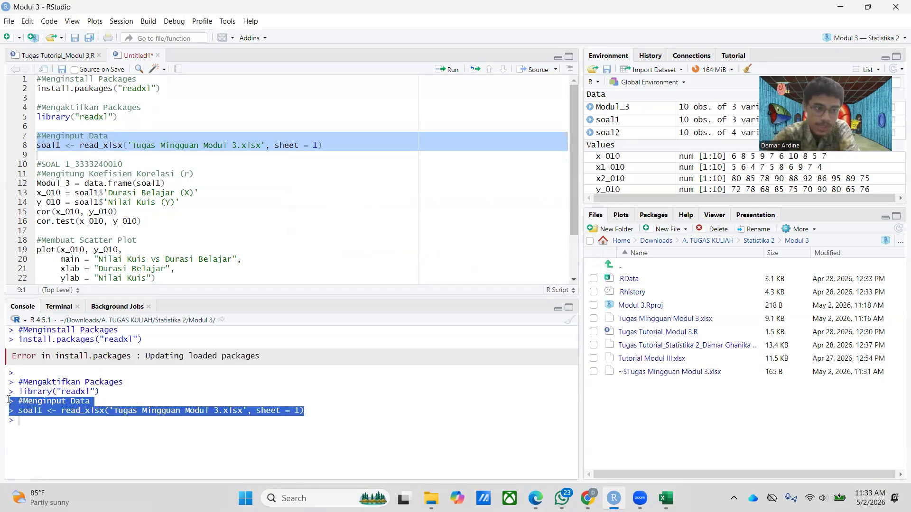
- Switch to the assignment PDF in Edge and highlight question a about the correlation coefficient
click(206, 186)
scroll(279, 181, down, 2)
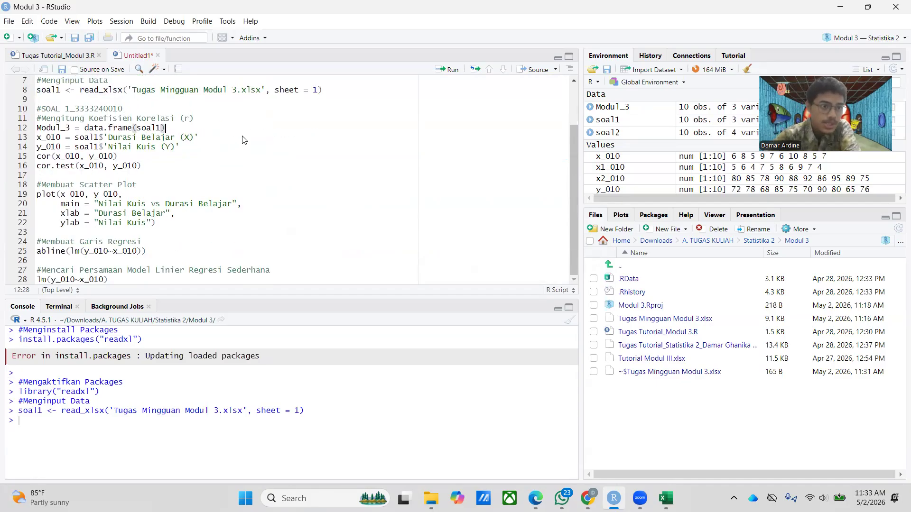
click(166, 147)
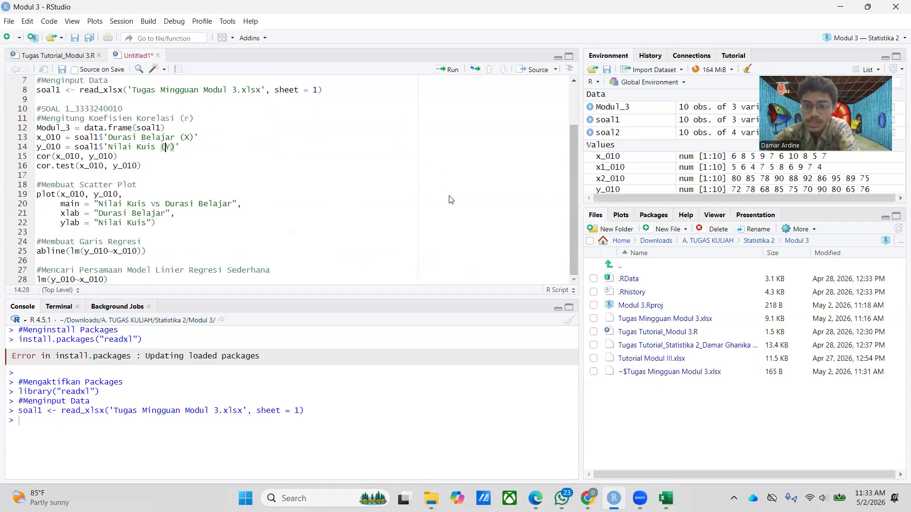
mouse_move(536, 498)
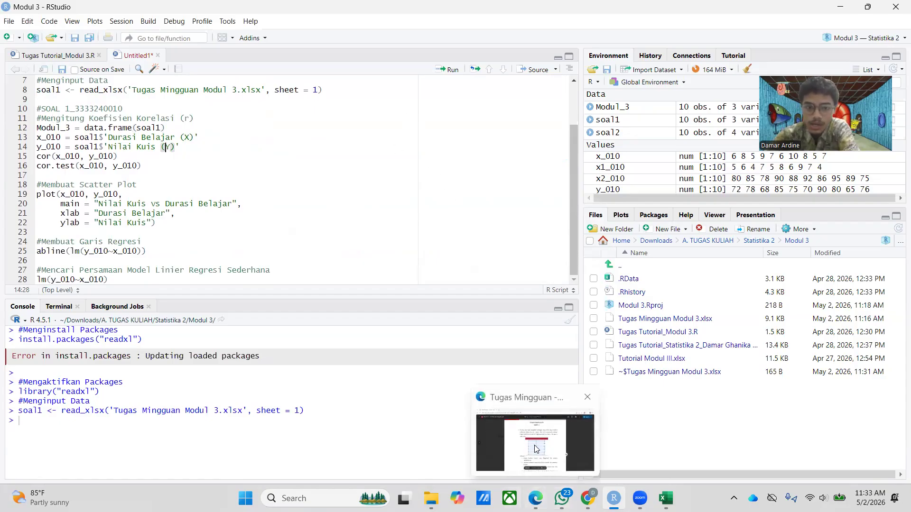
click(536, 436)
scroll(356, 289, down, 3)
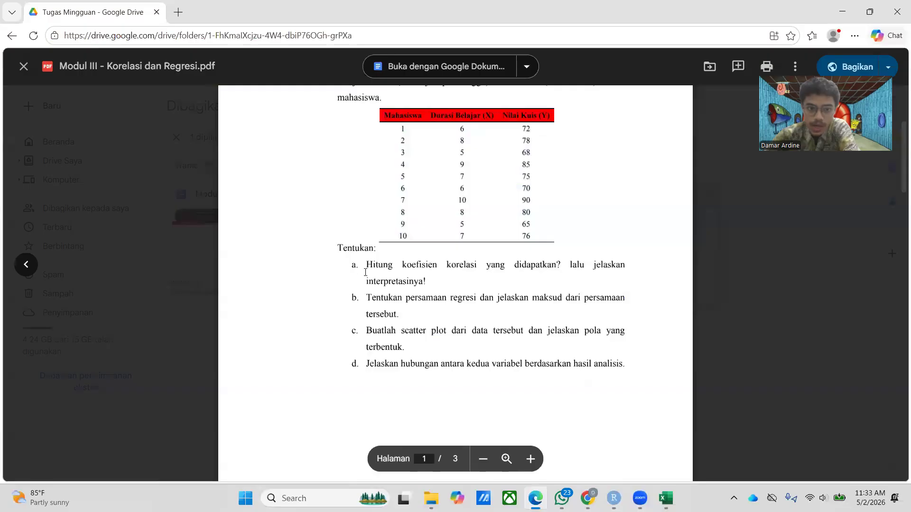
drag(364, 264, 460, 281)
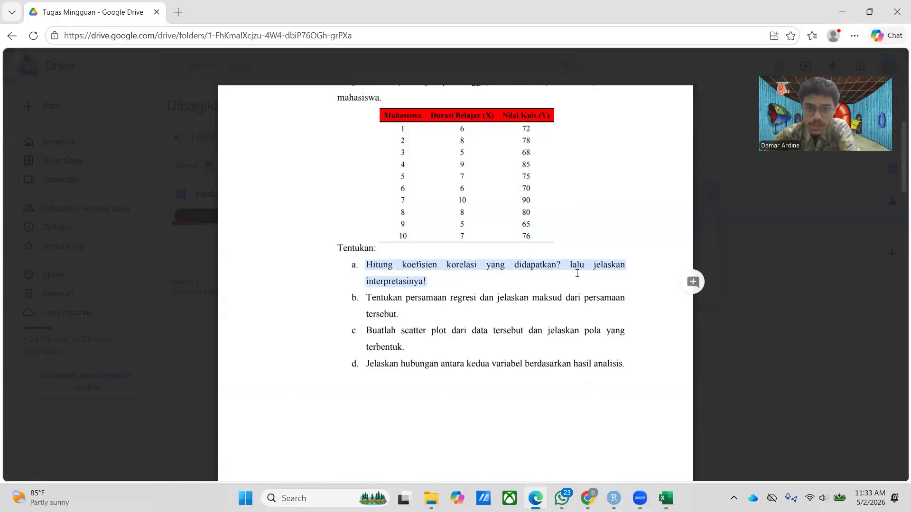
- Return to RStudio and run the SOAL 1 correlation block, from the Modul_3 data frame through cor.test(x_010, y_010)
mouse_move(614, 498)
click(603, 445)
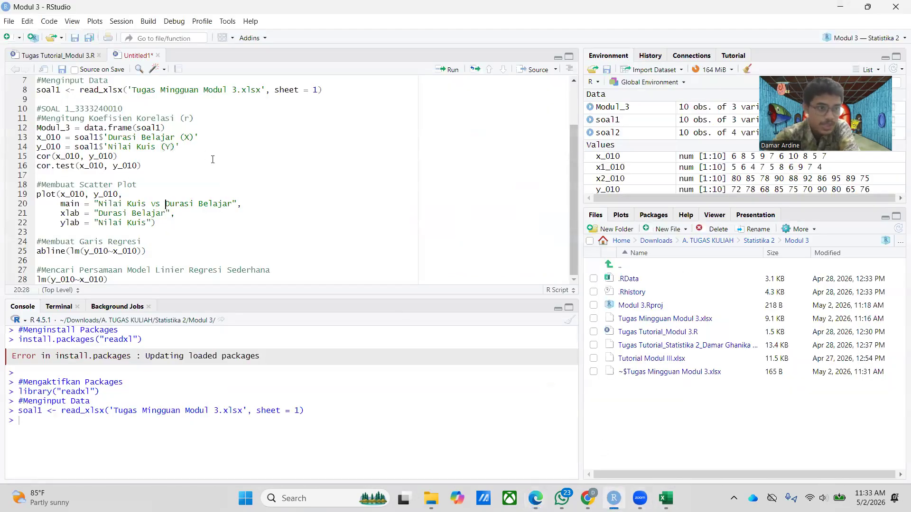
scroll(46, 174, up, 3)
drag(37, 153, 152, 216)
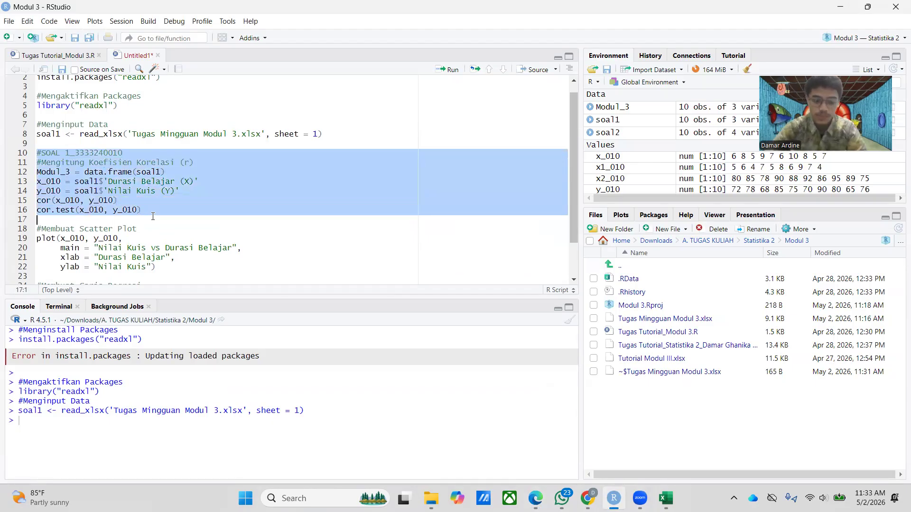
key(ctrl+Return)
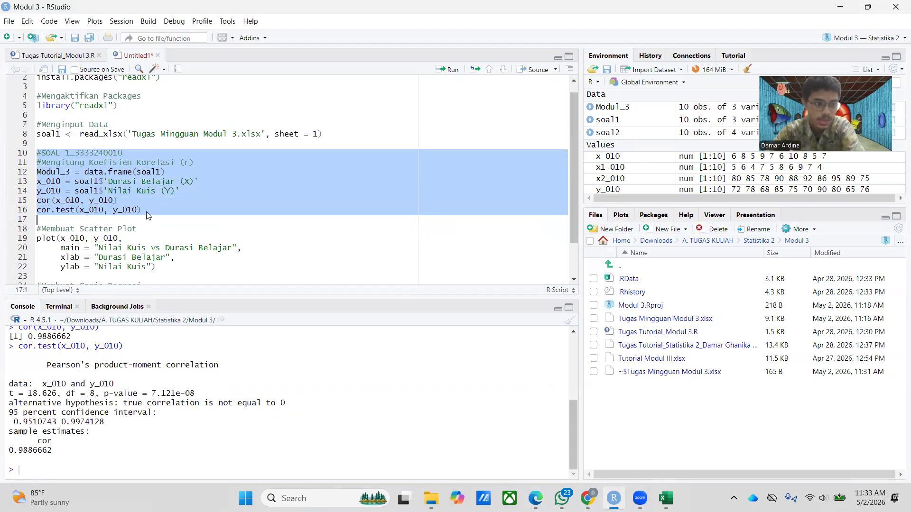
key(Return)
key(Return)
key(Return)
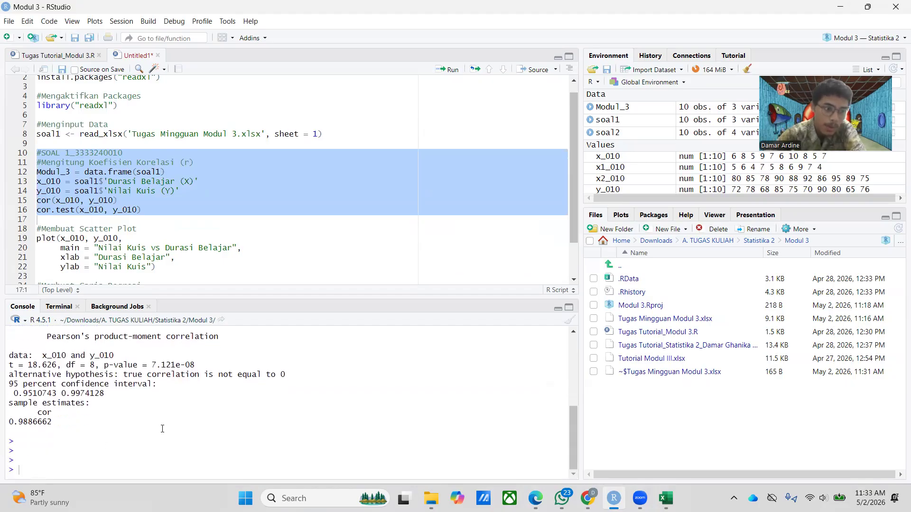
- Examine the correlation coefficient in the console output and the cor and cor.test lines that produce it
triple_click(64, 421)
click(64, 421)
double_click(65, 421)
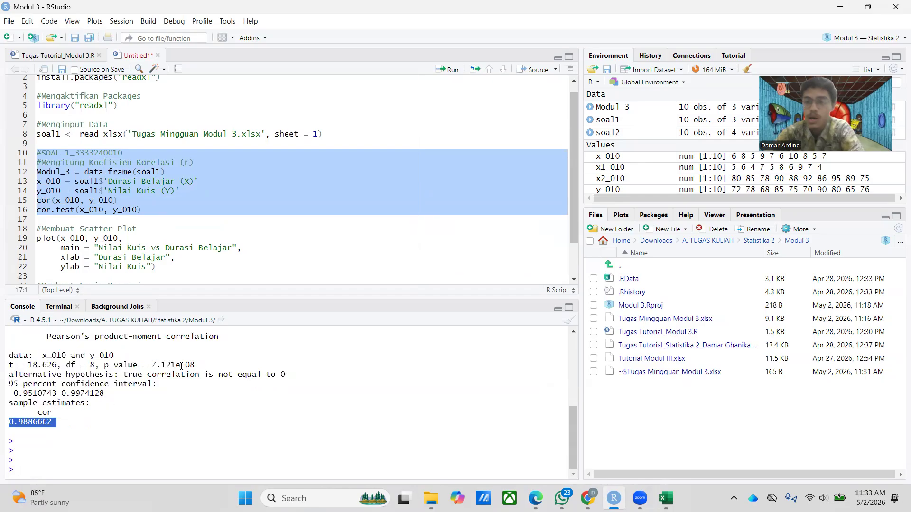
click(239, 376)
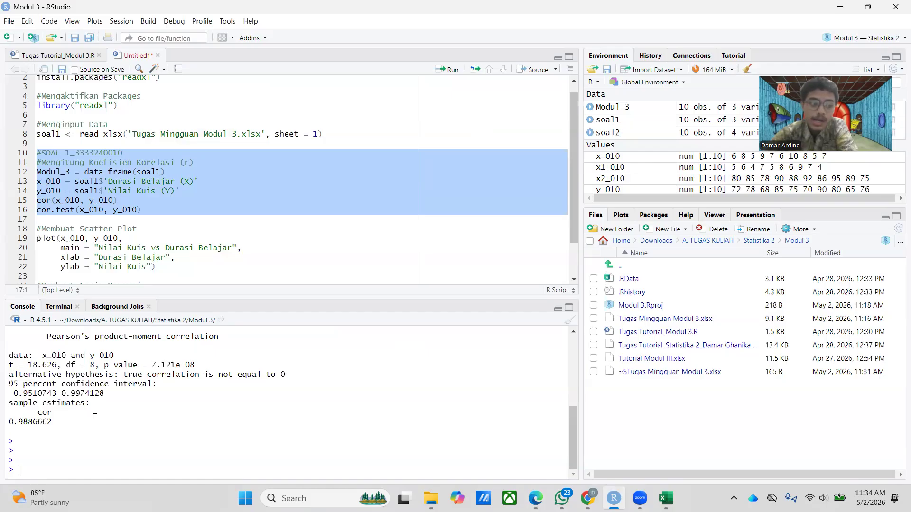
click(118, 200)
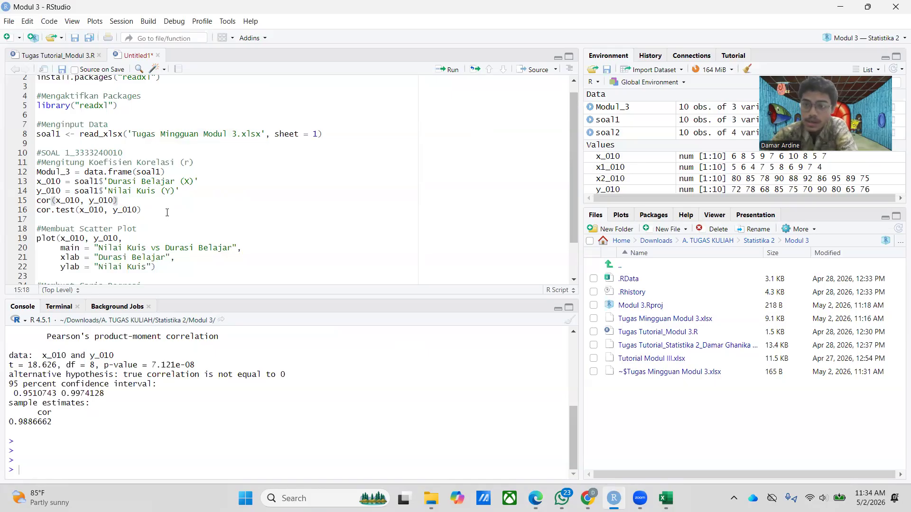
click(154, 210)
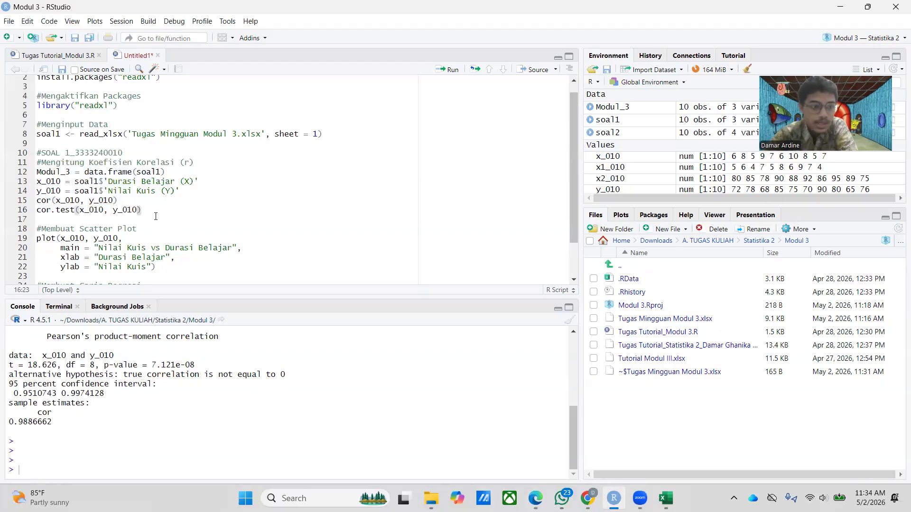
- Return to the assignment PDF in Edge, clear the highlight on question a and view the questions below it
scroll(154, 237, down, 2)
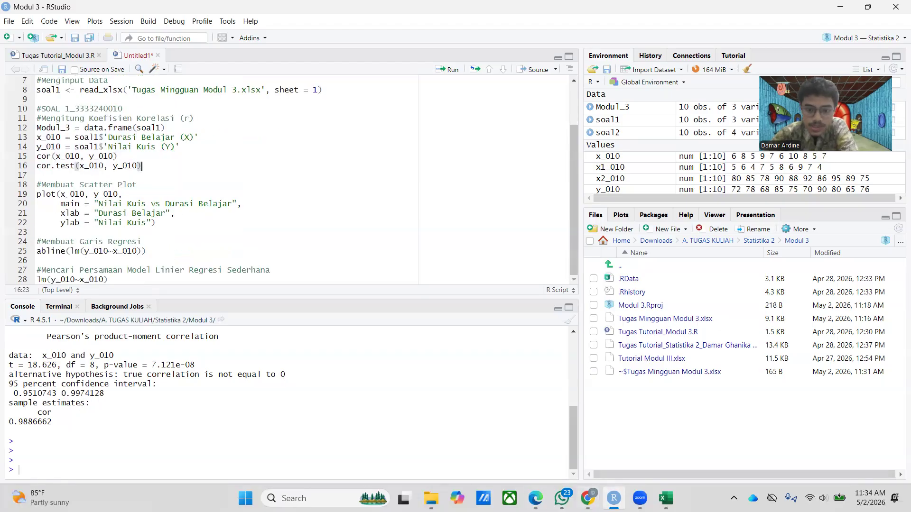
mouse_move(536, 498)
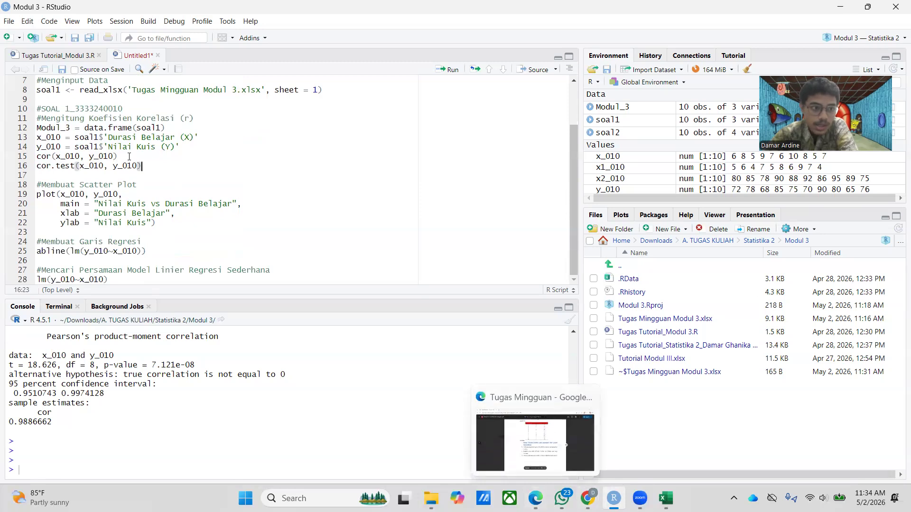
key(Up)
click(535, 498)
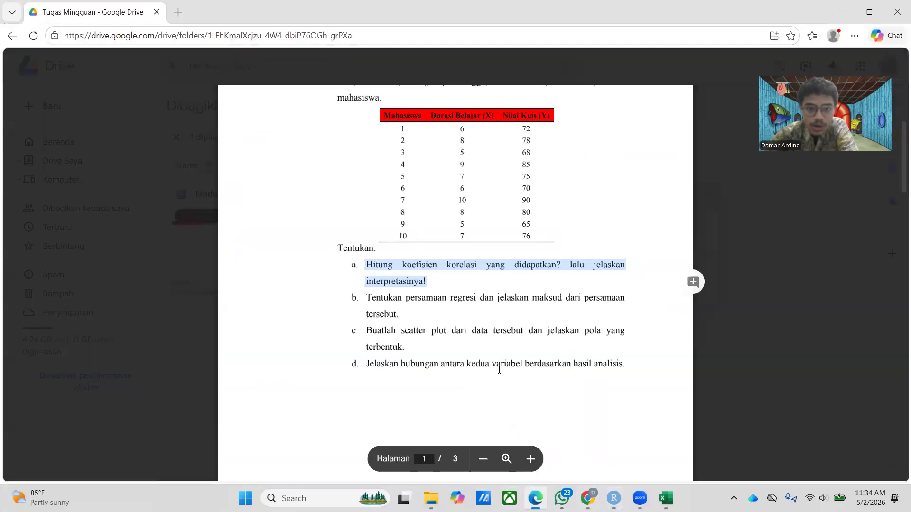
scroll(419, 303, down, 2)
click(389, 252)
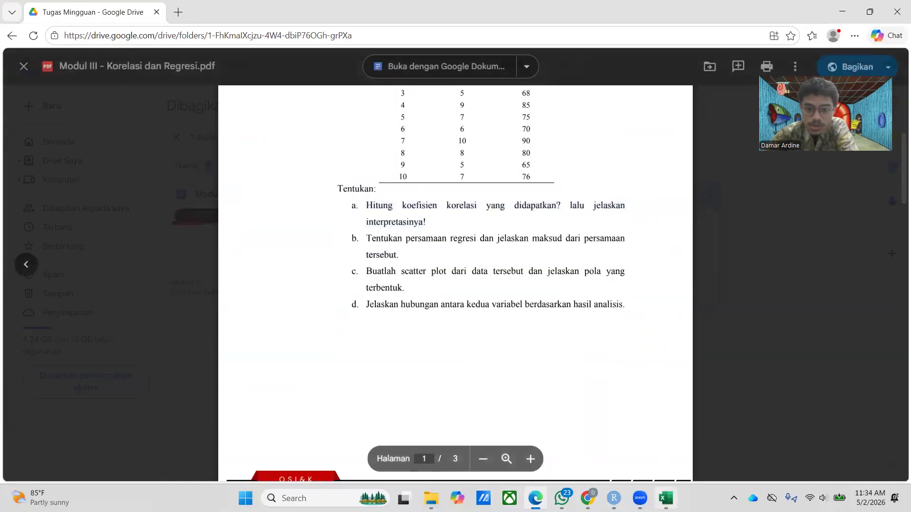
- Return to RStudio, run the simple linear regression block with lm(y_010~x_010) and add blank prompt lines below its console output
mouse_move(613, 498)
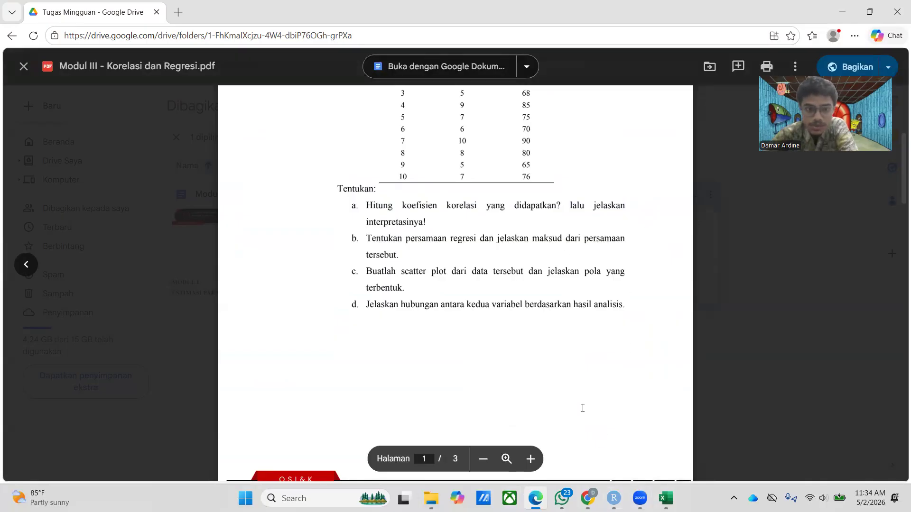
key(alt+Tab)
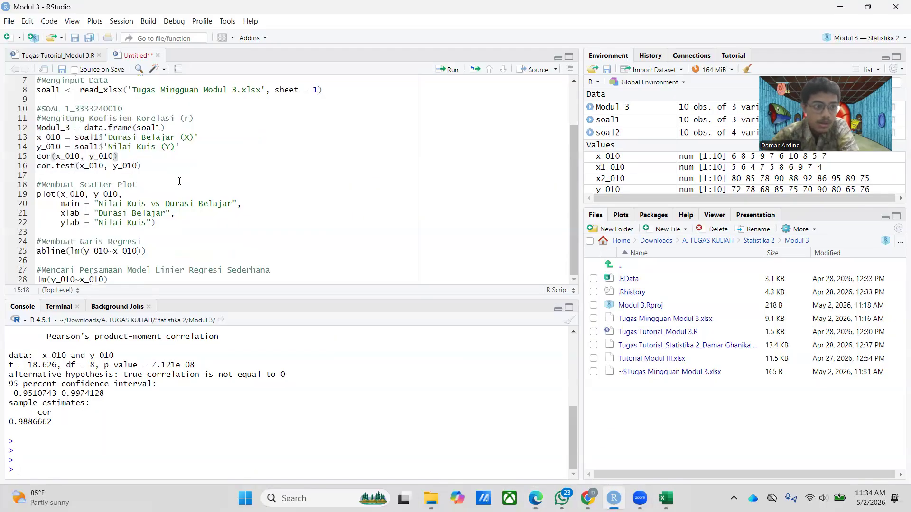
click(150, 251)
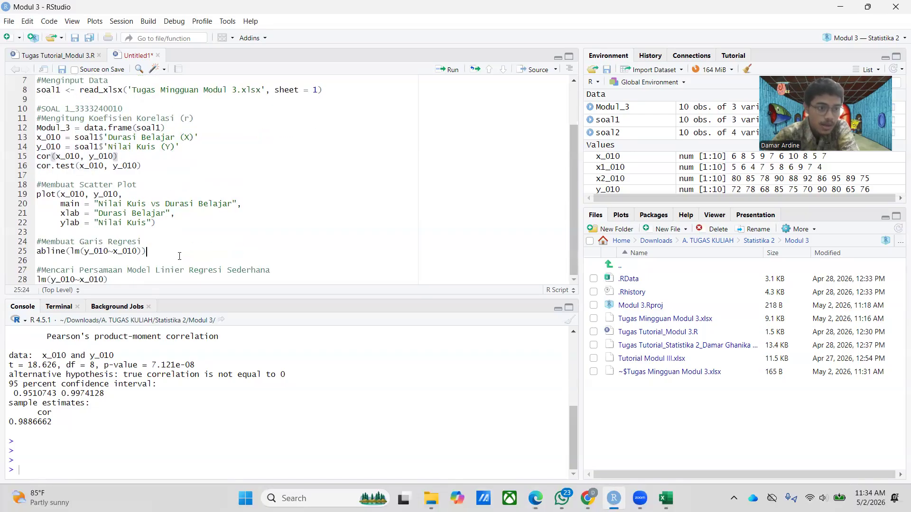
drag(36, 241, 124, 261)
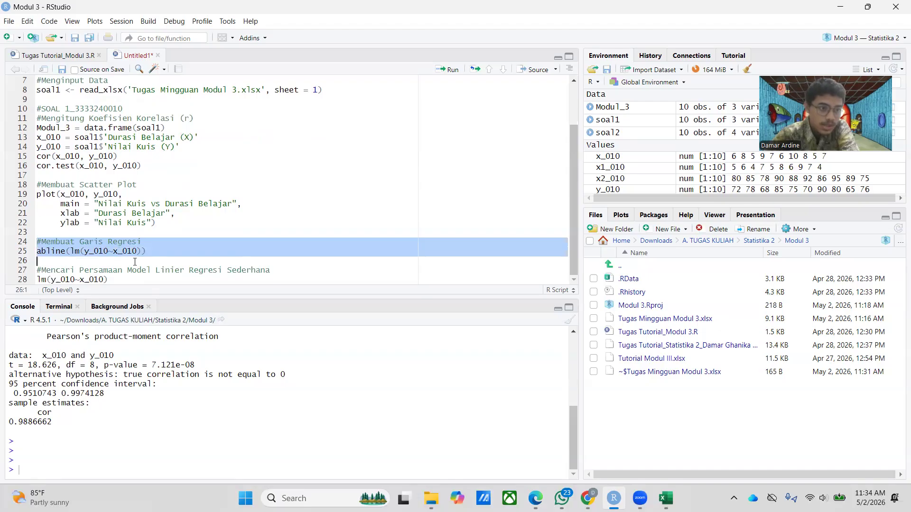
click(198, 199)
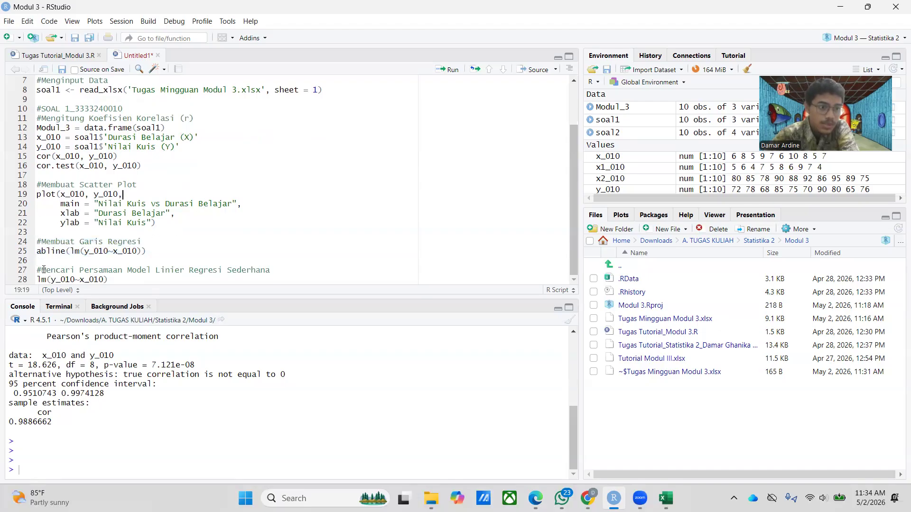
drag(38, 269, 129, 278)
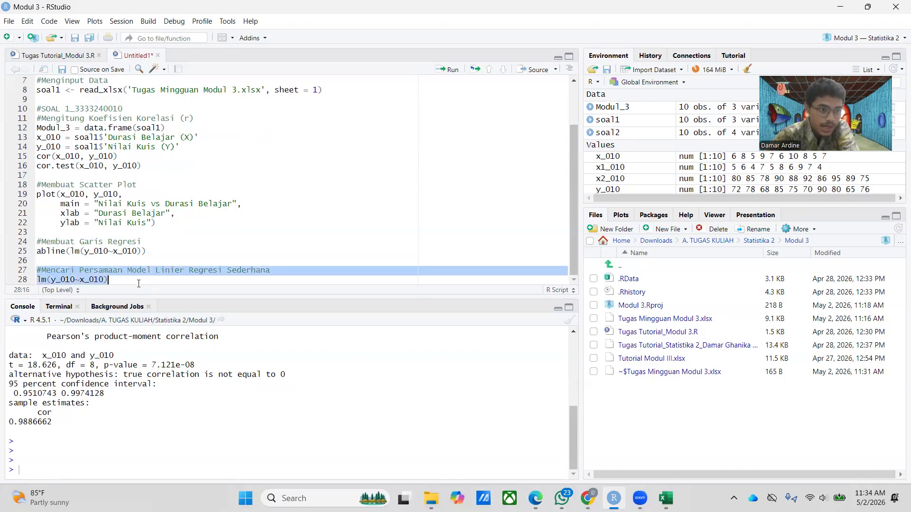
key(ctrl+Return)
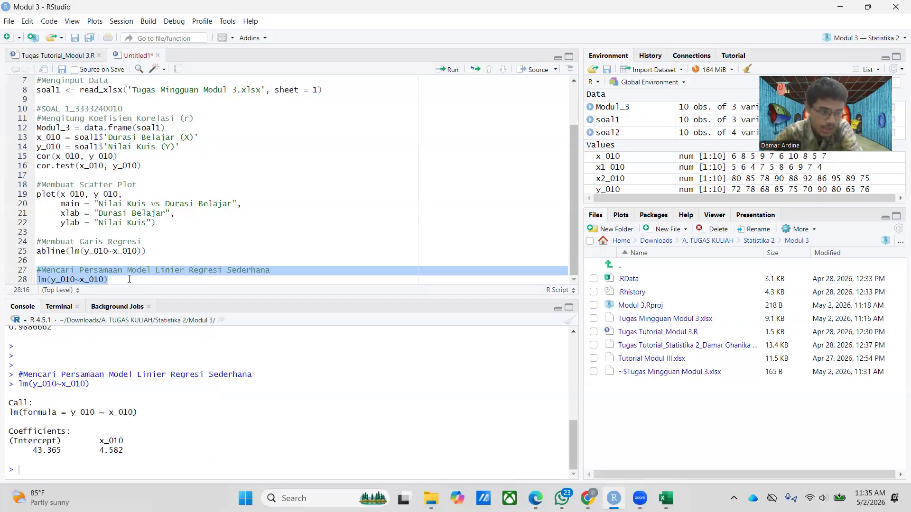
key(Return)
key(Return)
key(Return)
key(Return)
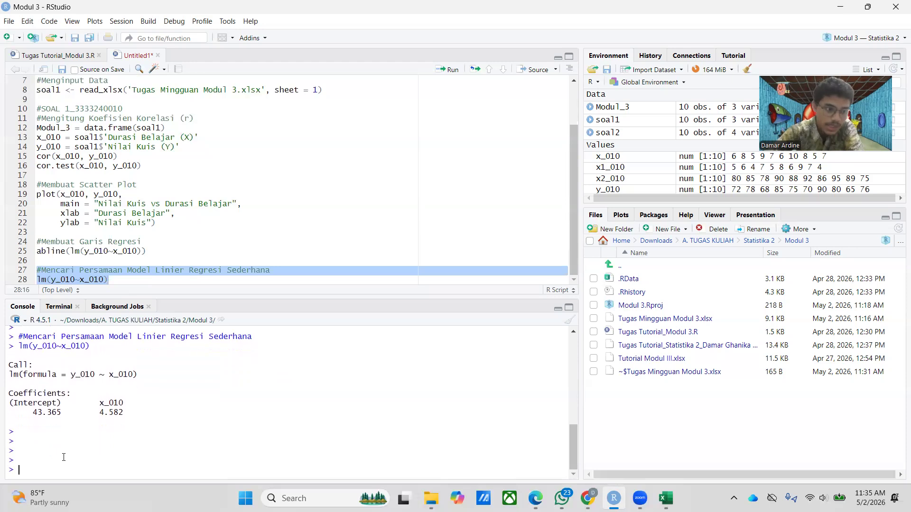
- Examine the intercept and the x_010 coefficient in the regression output in the console
drag(30, 407, 136, 426)
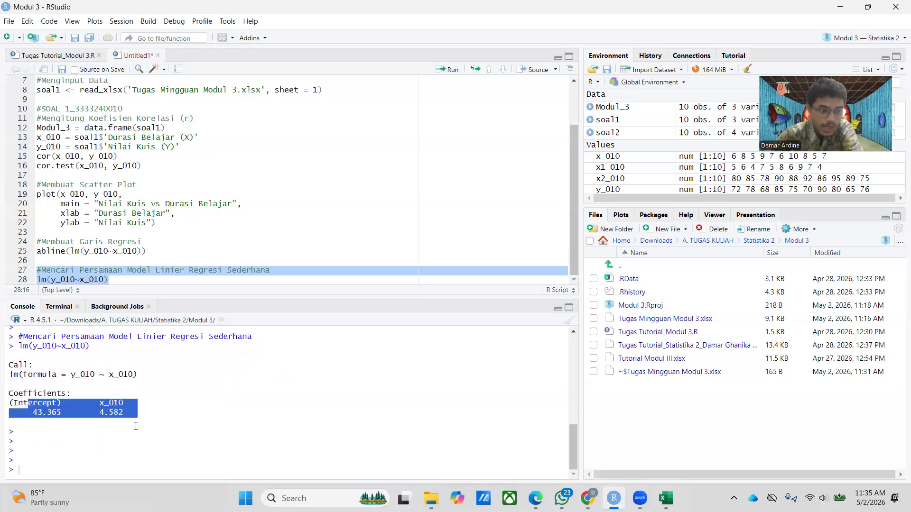
click(226, 402)
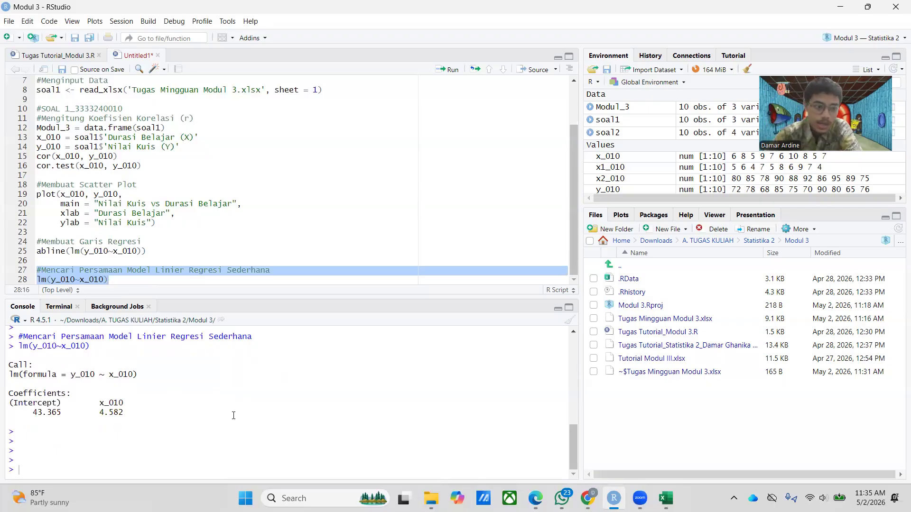
drag(30, 415, 184, 404)
click(183, 405)
drag(33, 415, 67, 416)
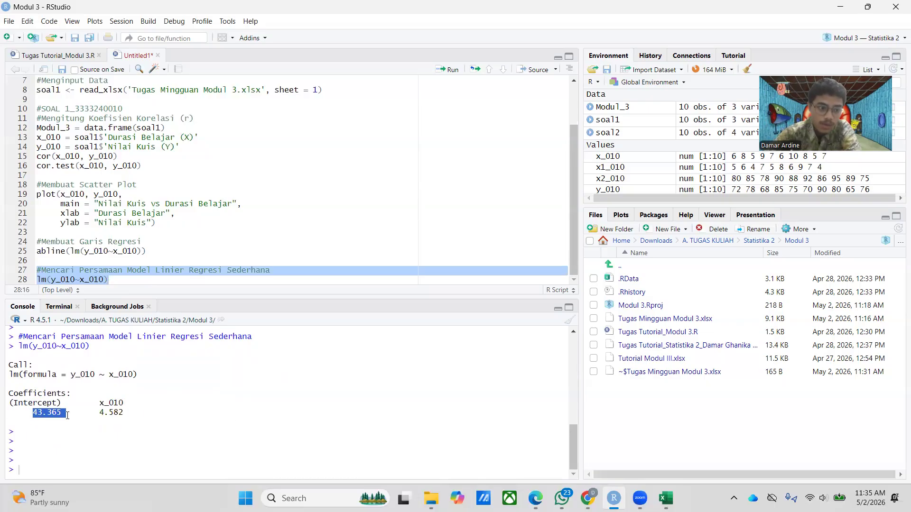
click(290, 420)
drag(95, 413, 135, 413)
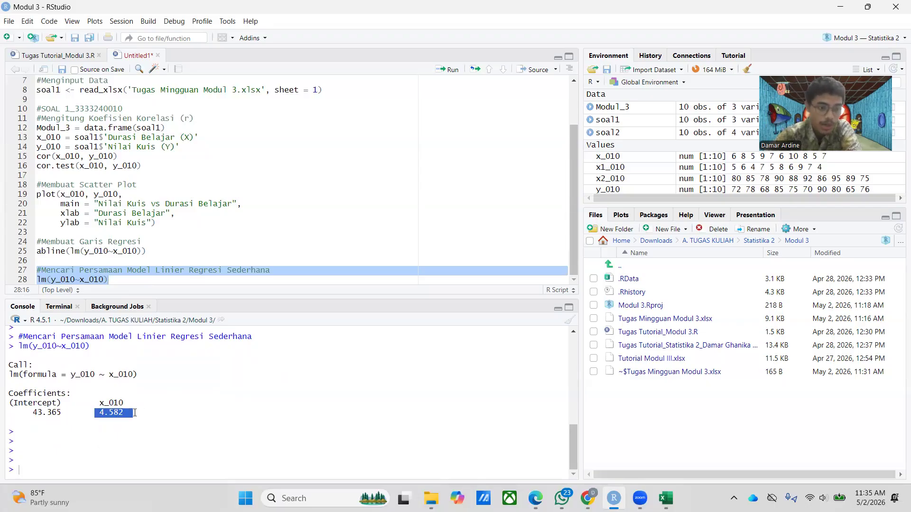
click(162, 373)
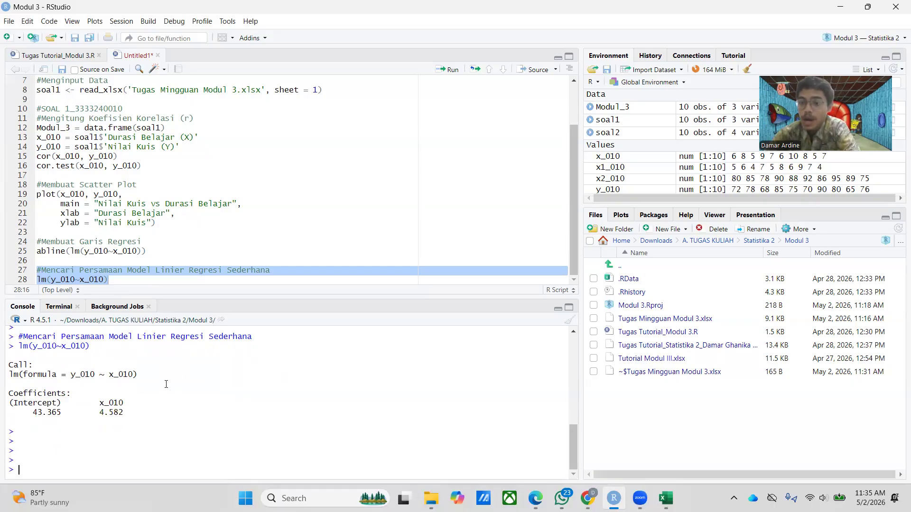
drag(95, 412, 124, 411)
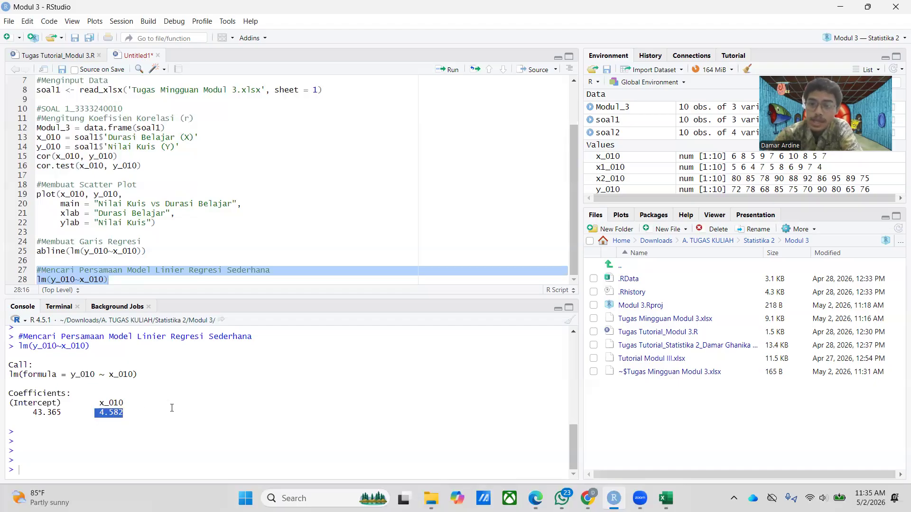
- Check the Durasi Belajar (X) variable definition in the script against the regression's x_010 coefficient and intercept
scroll(110, 195, up, 2)
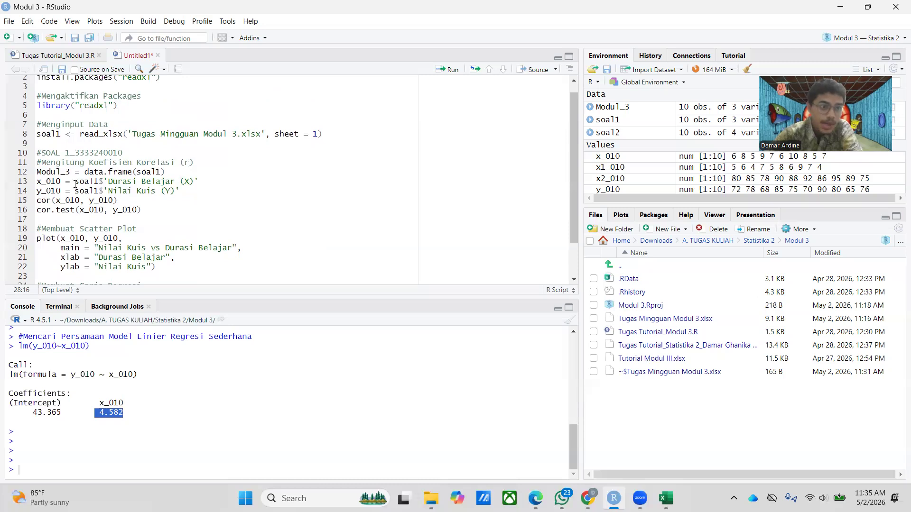
drag(110, 182, 198, 181)
click(298, 200)
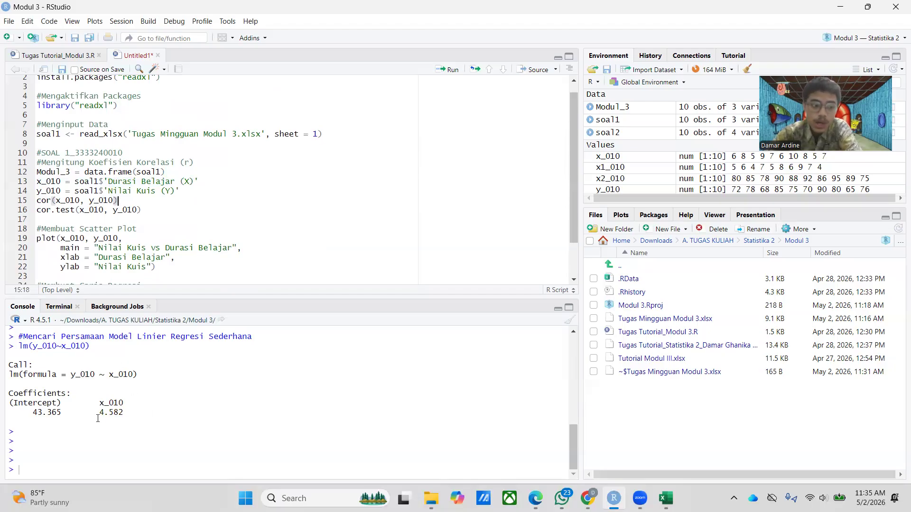
mouse_move(98, 414)
mouse_down()
mouse_move(129, 415)
mouse_move(107, 425)
mouse_up()
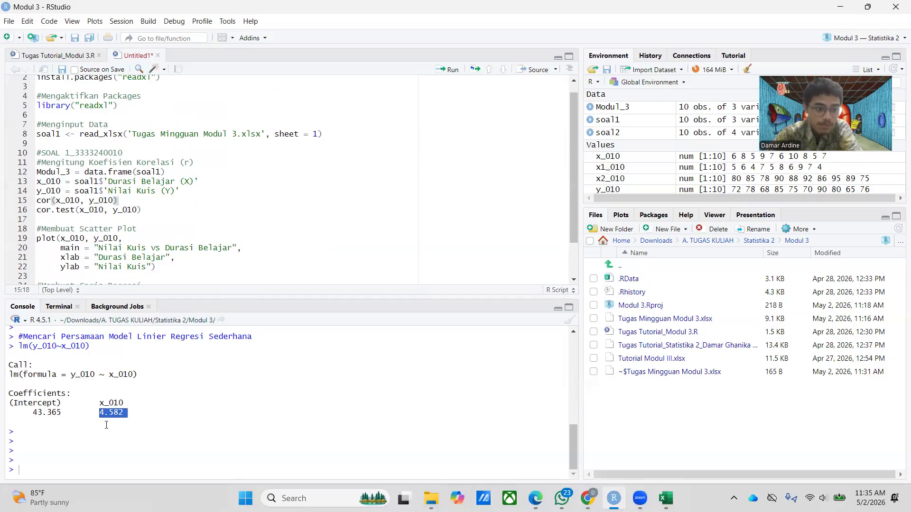
click(108, 426)
drag(34, 414, 69, 416)
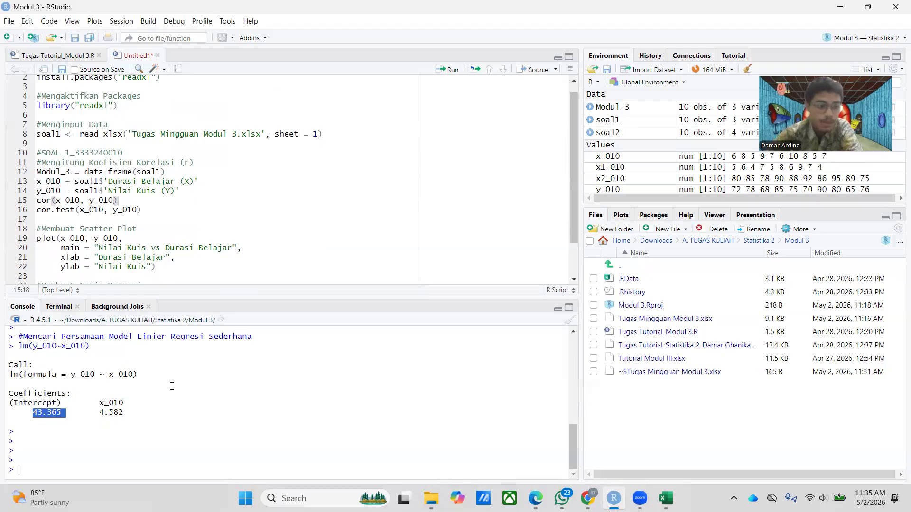
click(135, 391)
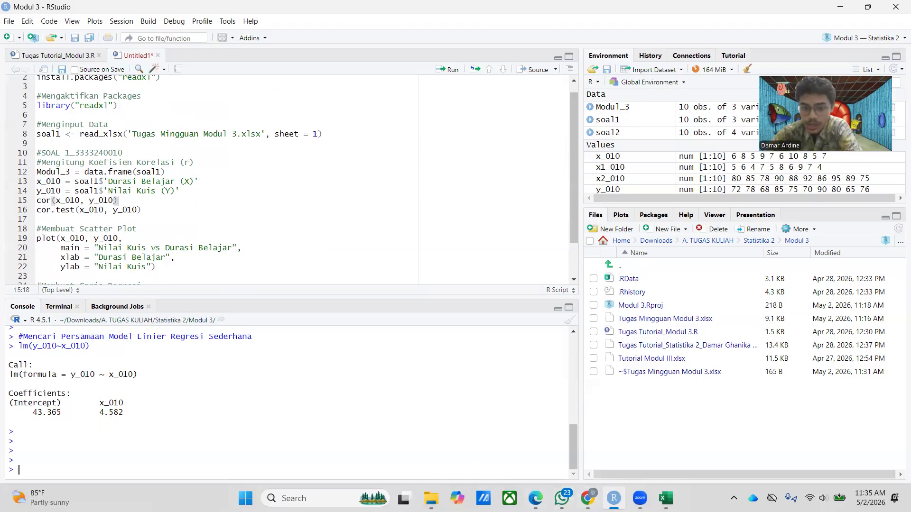
- Switch to the assignment PDF in Edge and highlight question c about the scatter plot
mouse_move(535, 498)
click(534, 453)
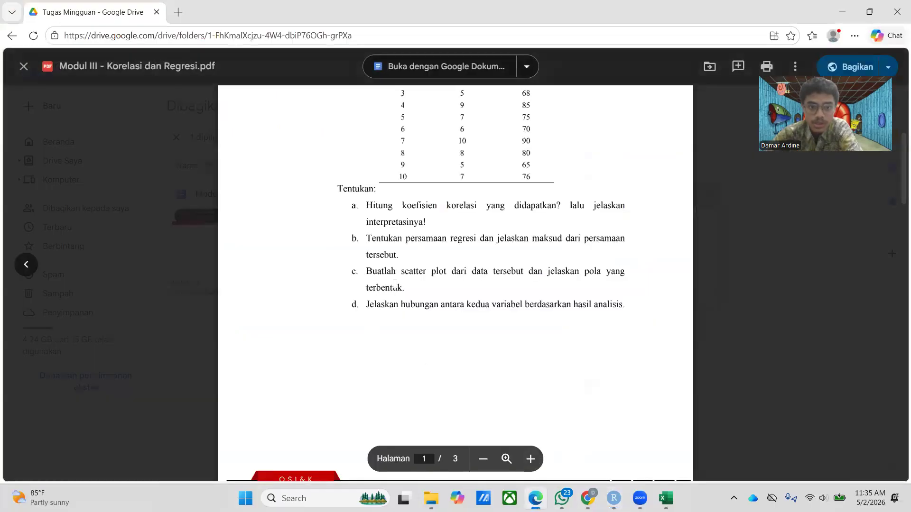
drag(366, 239, 420, 288)
click(405, 284)
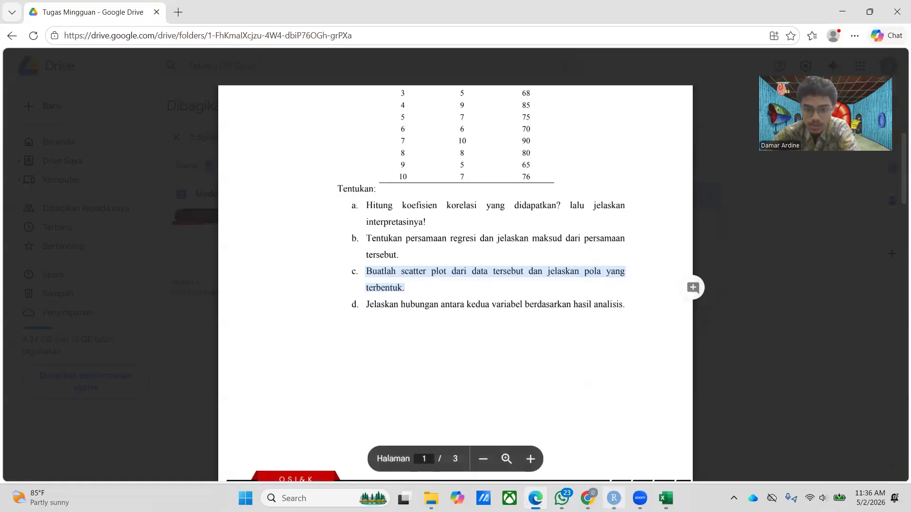
- Return to RStudio and run the scatter plot block titled "Nilai Kuis vs Durasi Belajar" together with the abline(lm(y_010~x_010)) regression line
mouse_move(614, 498)
click(613, 426)
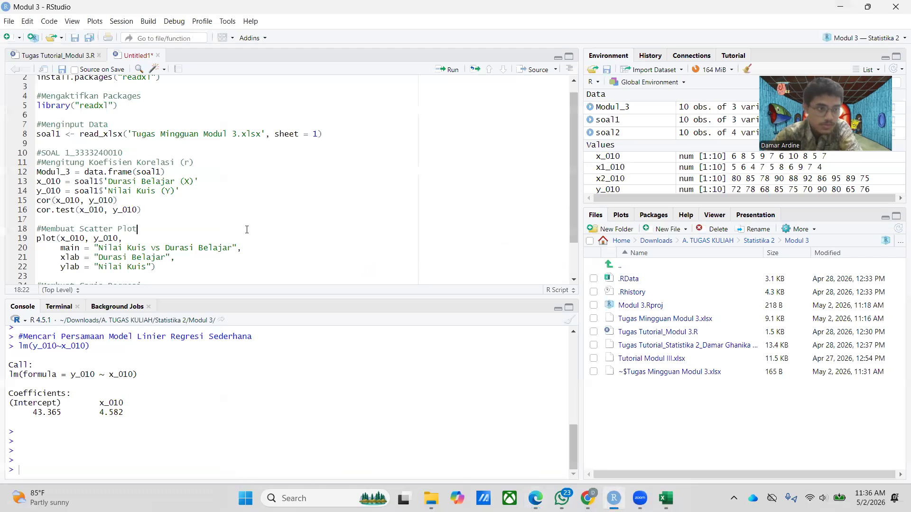
scroll(212, 183, down, 2)
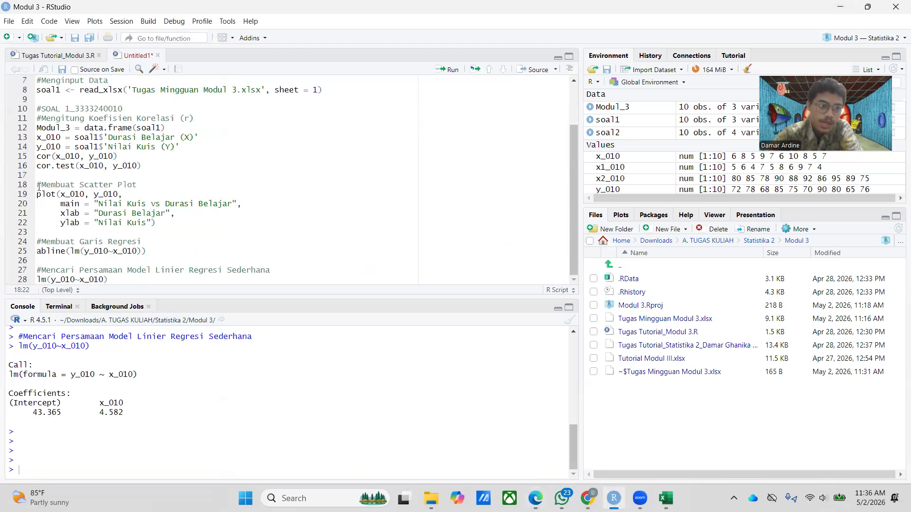
drag(38, 187, 180, 260)
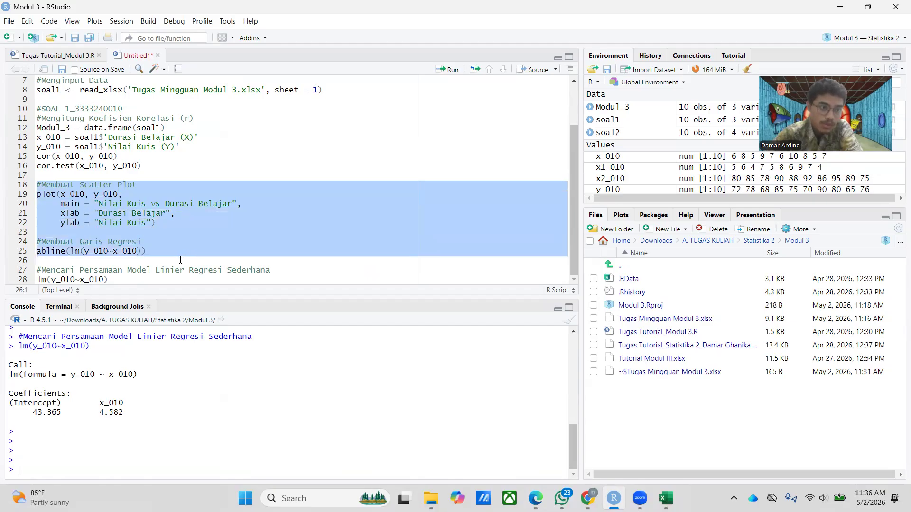
key(ctrl+Return)
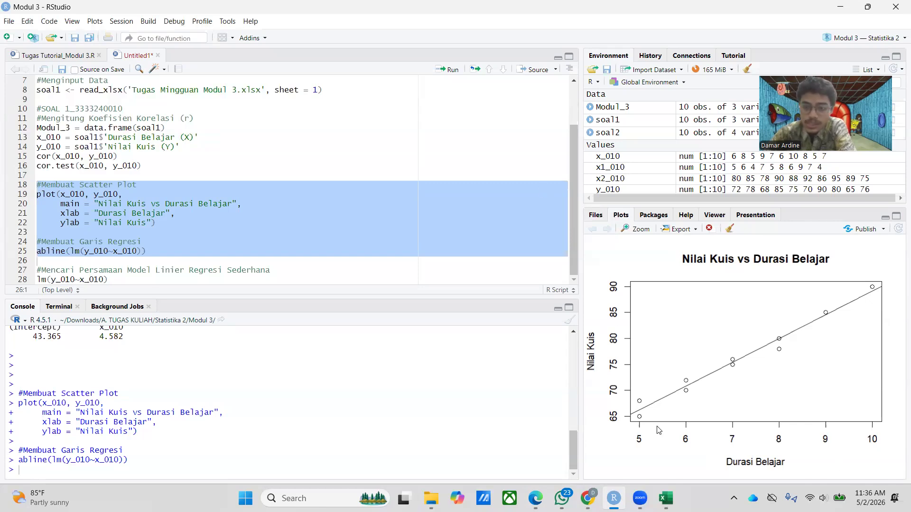
scroll(529, 236, up, 2)
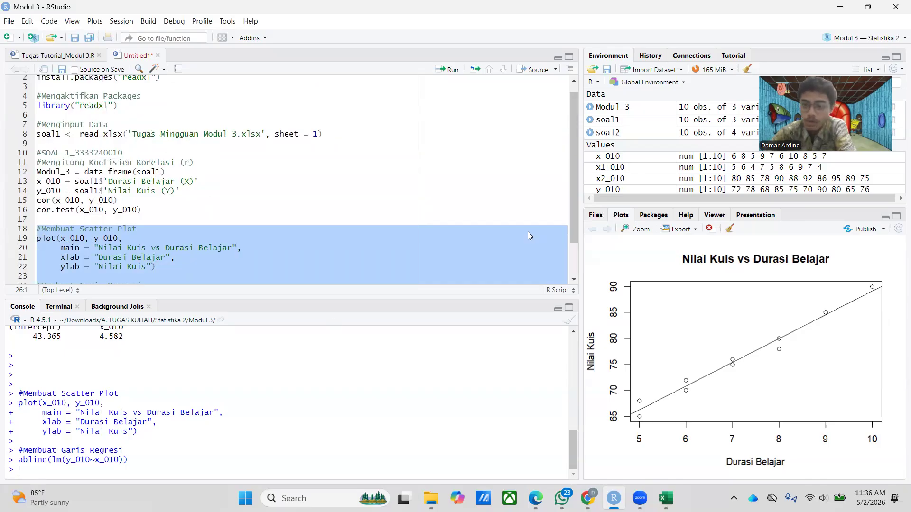
scroll(528, 232, down, 2)
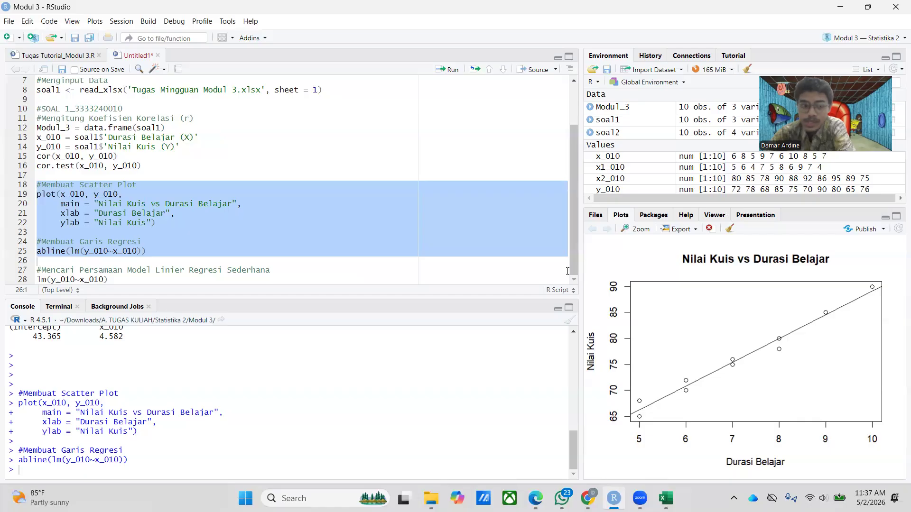
- Clear the script selection, switch to the assignment PDF in Edge and highlight question d about the relationship between both variables
click(351, 207)
mouse_move(536, 498)
click(531, 429)
scroll(464, 301, down, 1)
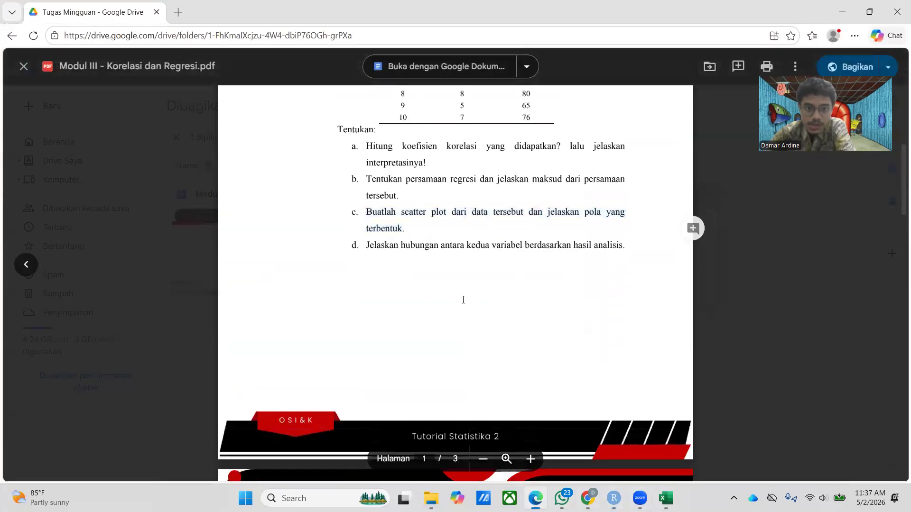
scroll(397, 281, up, 1)
drag(366, 304, 609, 305)
- Return to RStudio and review the script from the data input through the correlation, scatter plot and regression blocks
mouse_move(614, 498)
click(612, 434)
scroll(314, 140, up, 2)
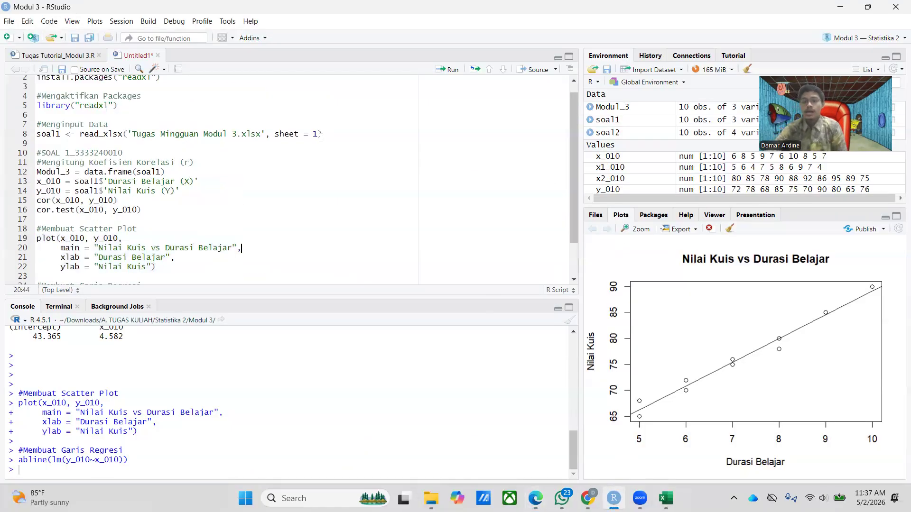
scroll(346, 152, up, 1)
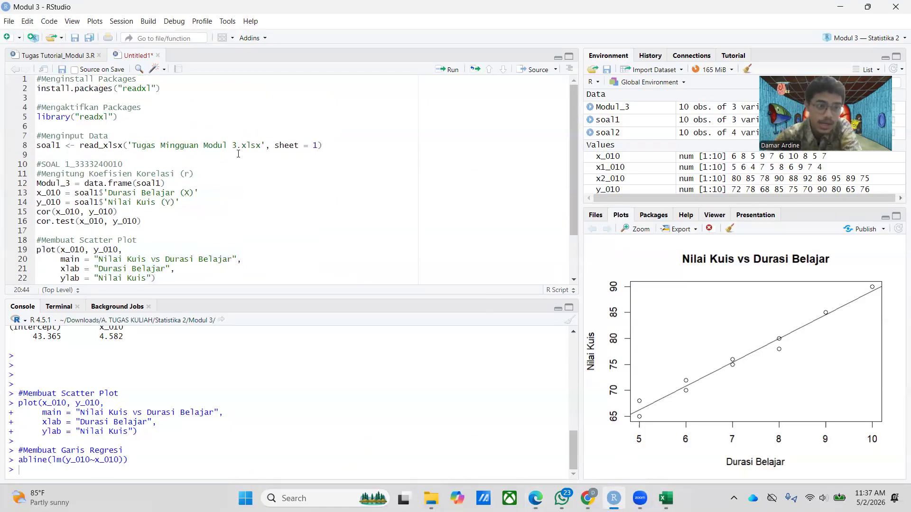
scroll(233, 154, down, 2)
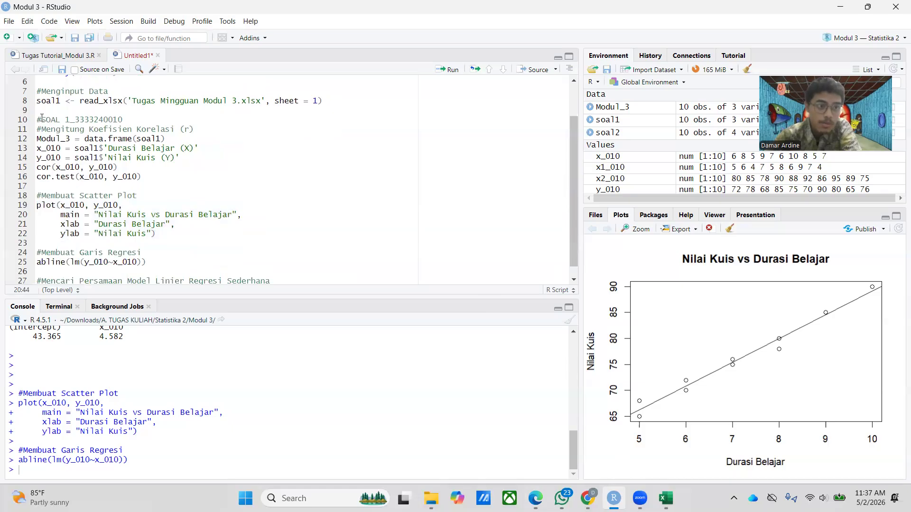
scroll(111, 160, down, 1)
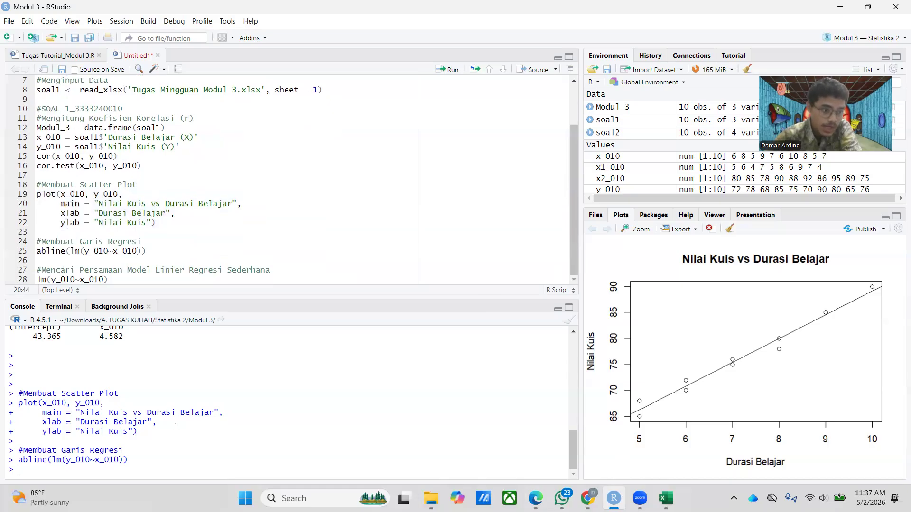
scroll(88, 397, up, 8)
scroll(47, 393, down, 3)
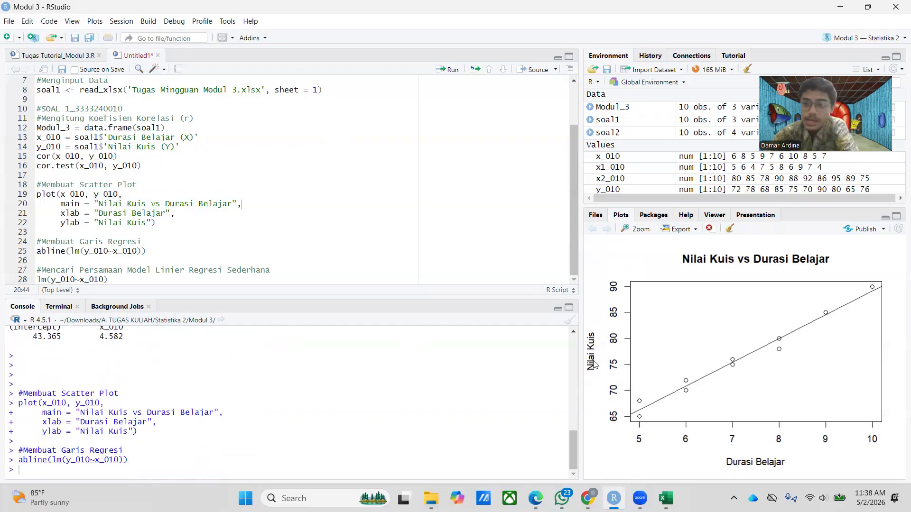
- Go back to the lm output in the console and examine the x_010 coefficient alongside the scatter plot
scroll(285, 401, up, 3)
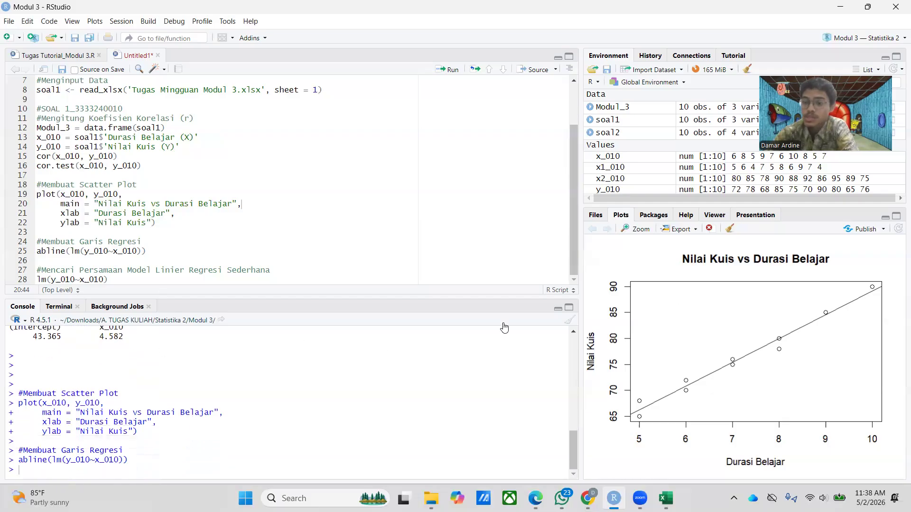
scroll(311, 370, up, 2)
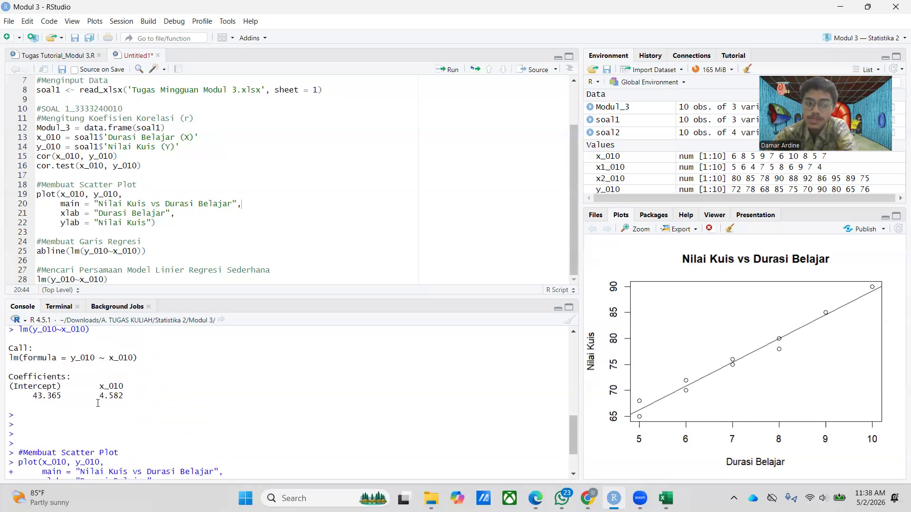
drag(95, 398, 129, 400)
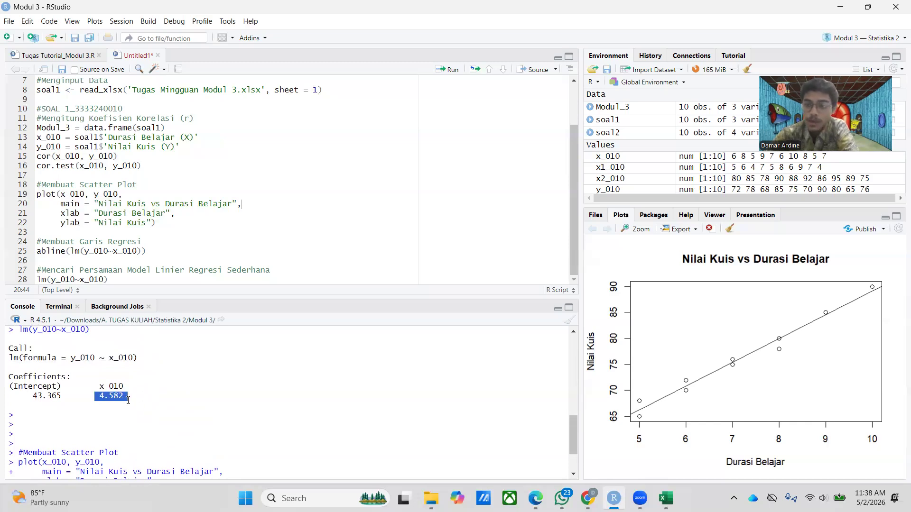
click(166, 392)
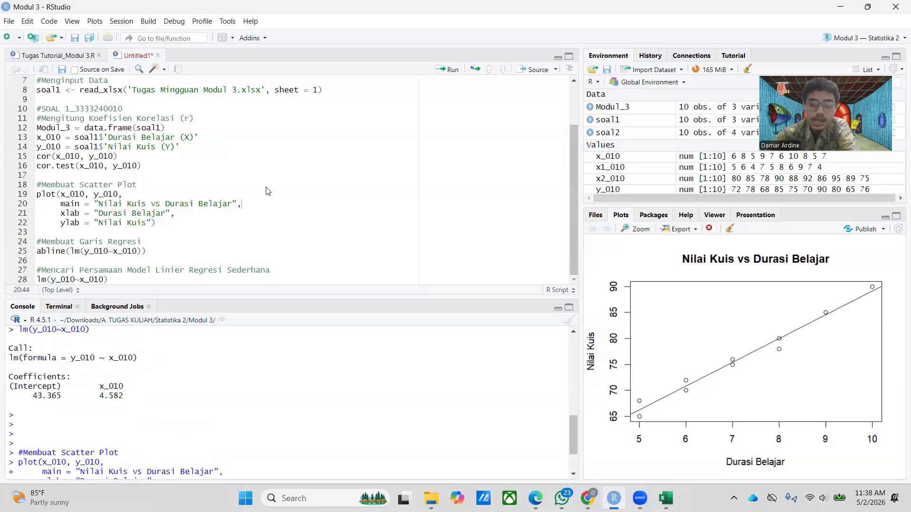